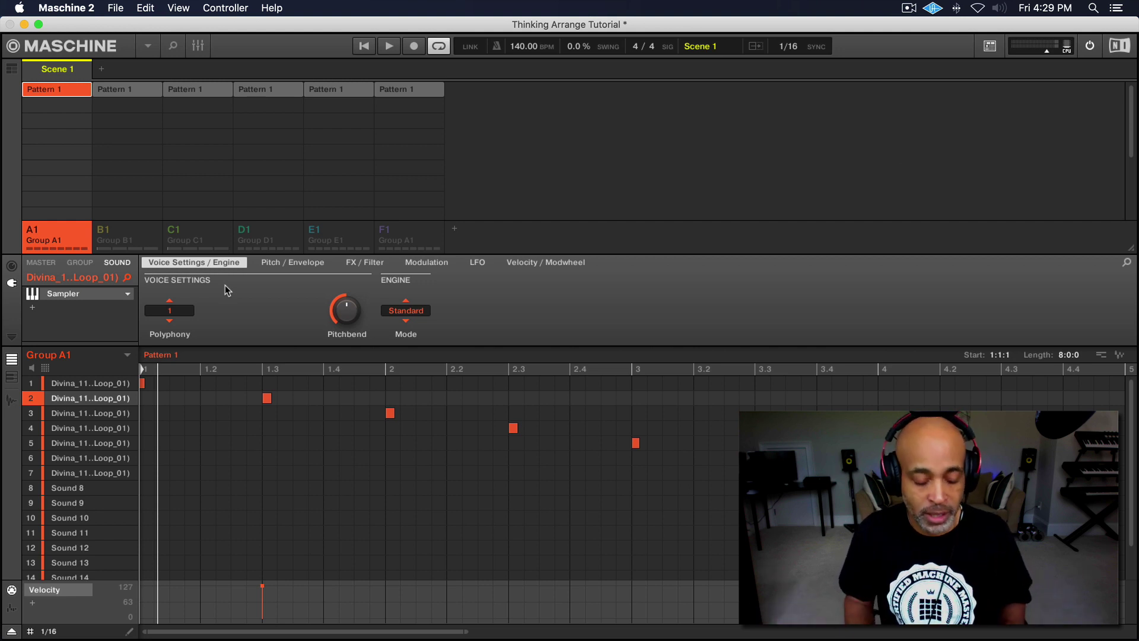
Audition the first group, A1, and rename it "Main Sample"
{"action": "key", "text": "space"}
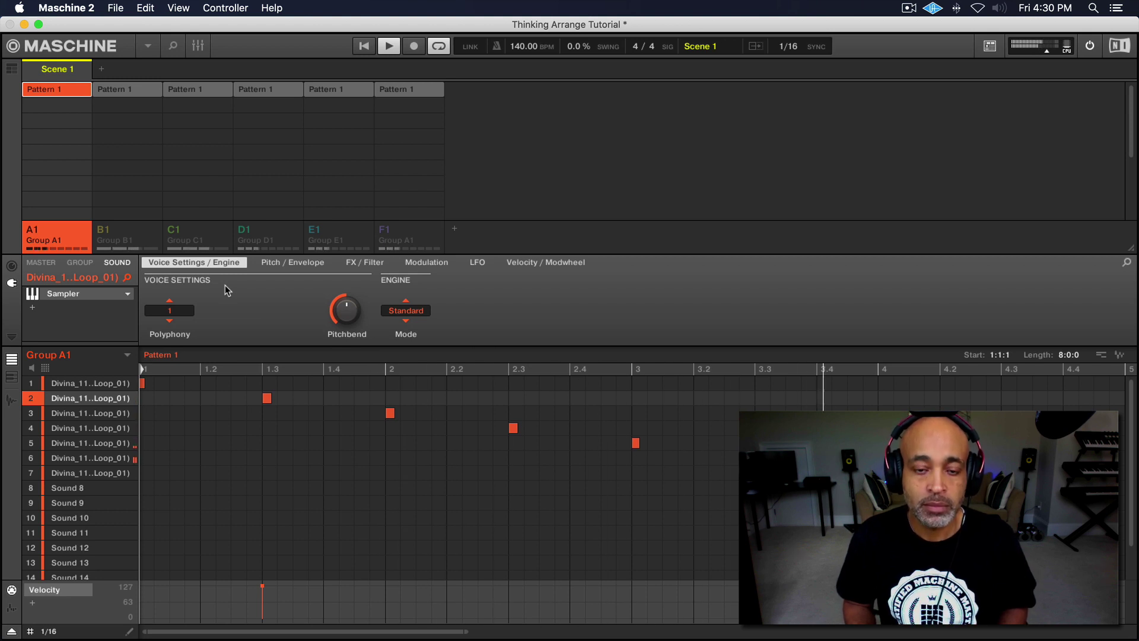
{"action": "key", "text": "space"}
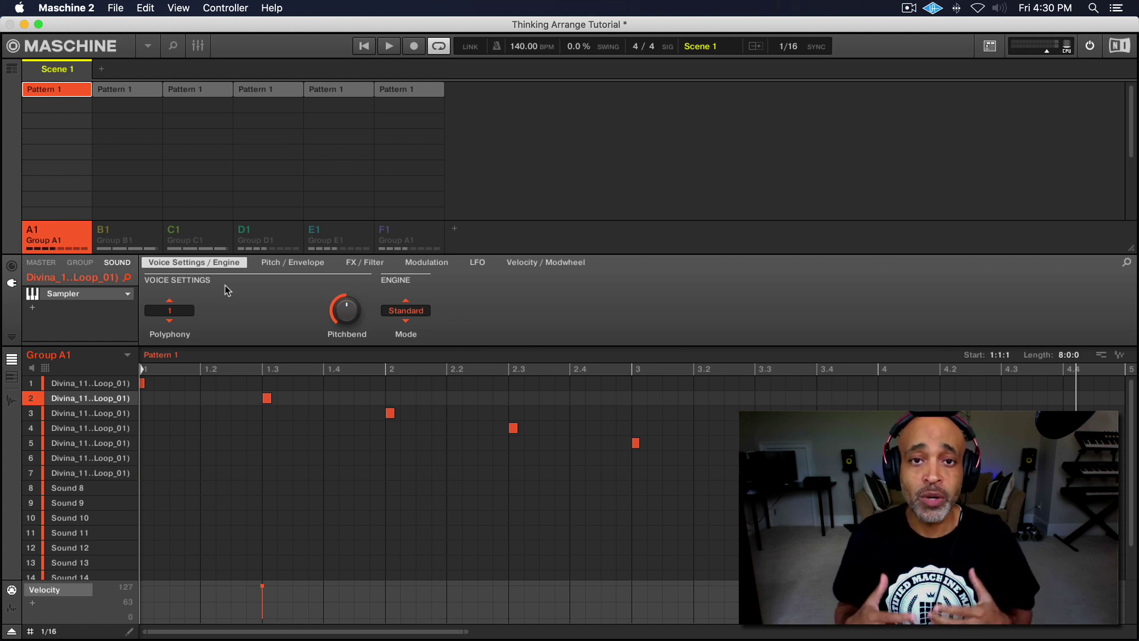
{"action": "double_click", "coordinate": [44, 241]}
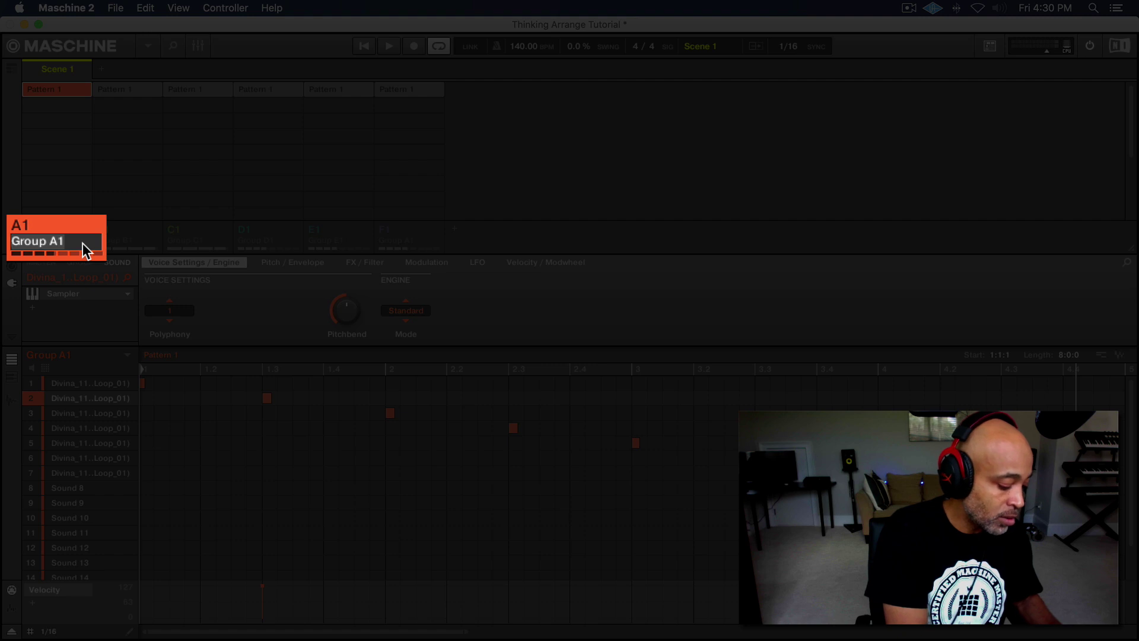
{"action": "type", "text": "Main Sample"}
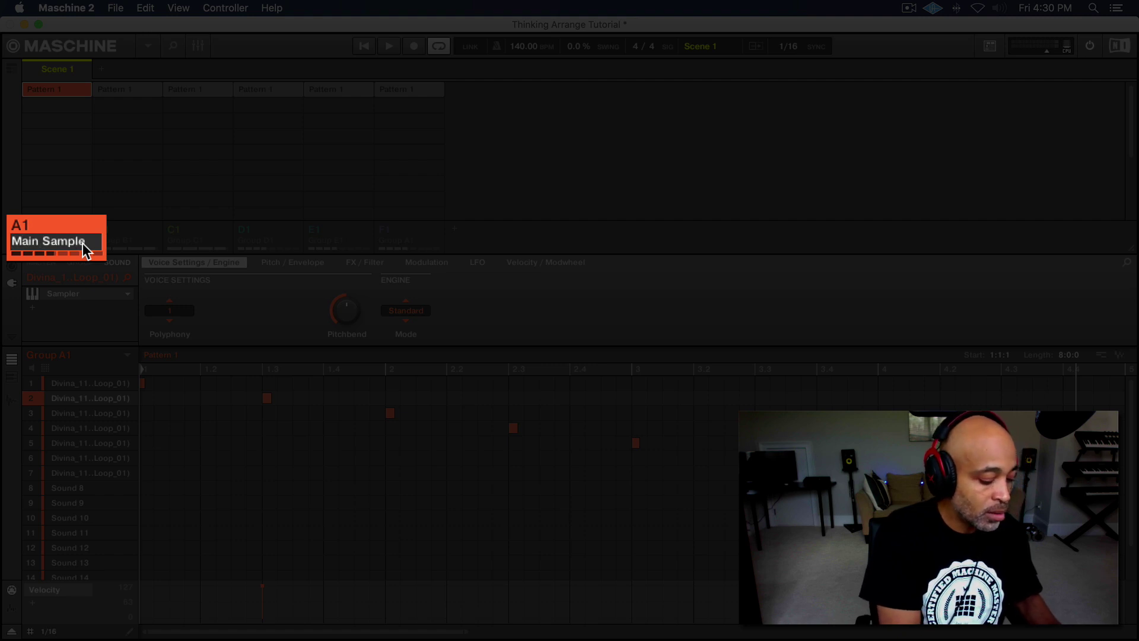
{"action": "key", "text": "Return"}
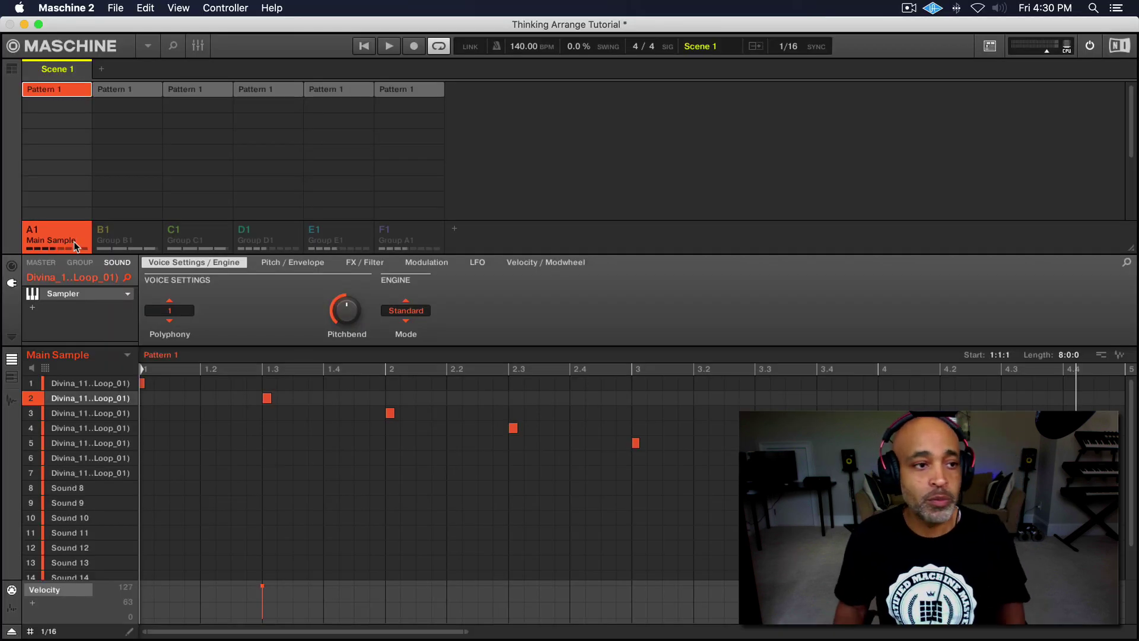
Solo and audition group B1, and rename it "Drums"
{"action": "left_click", "coordinate": [122, 249]}
{"action": "key", "text": "space"}
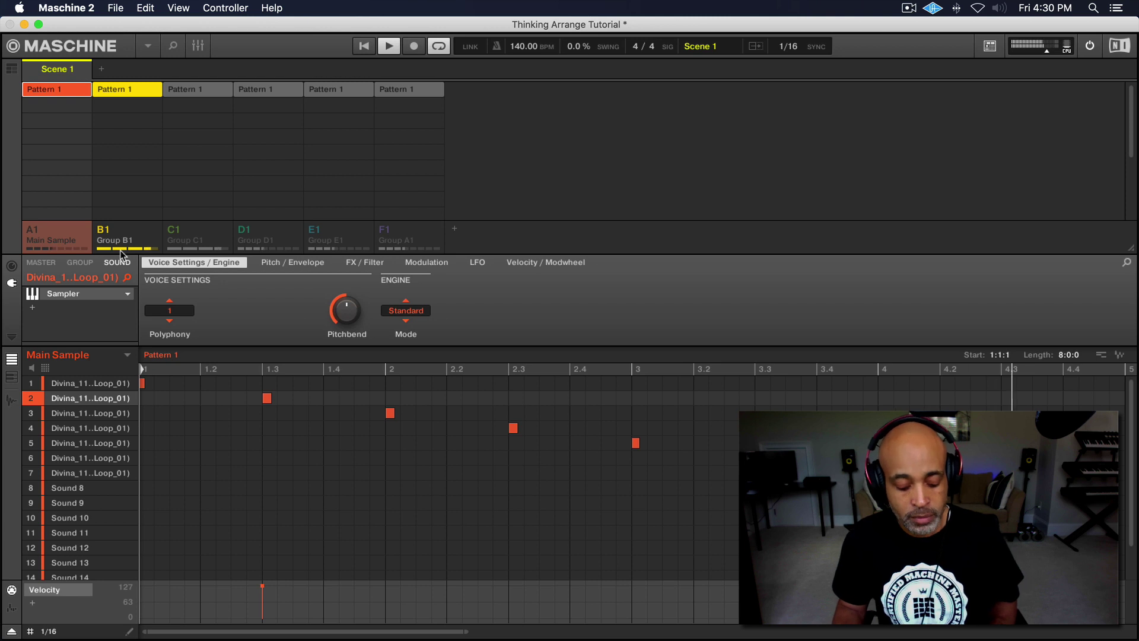
{"action": "key", "text": "space"}
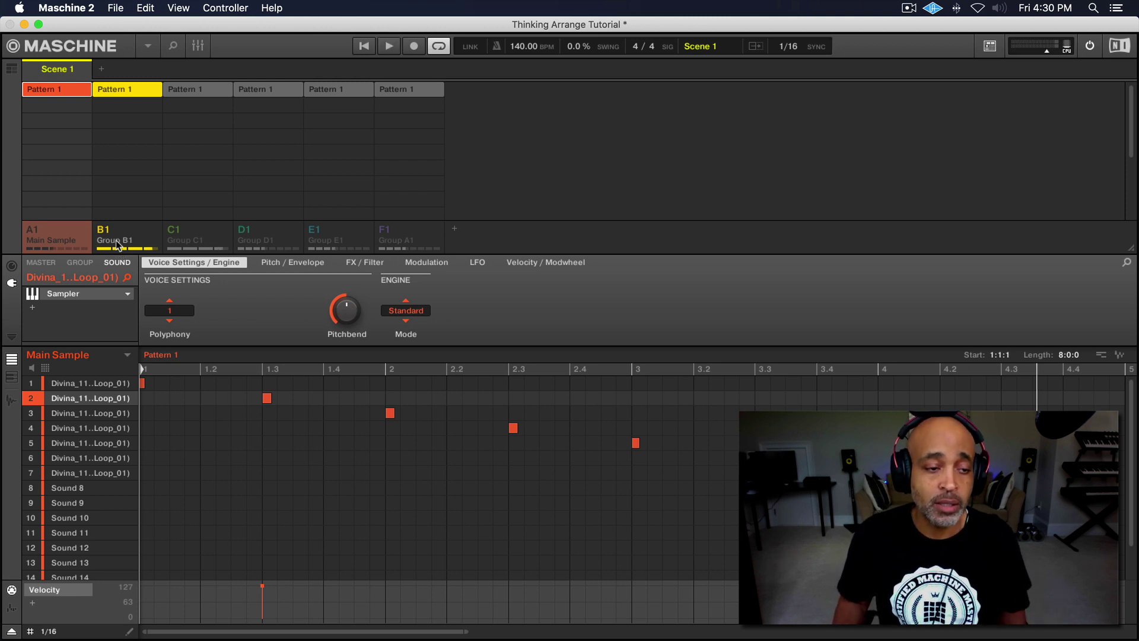
{"action": "double_click", "coordinate": [118, 243]}
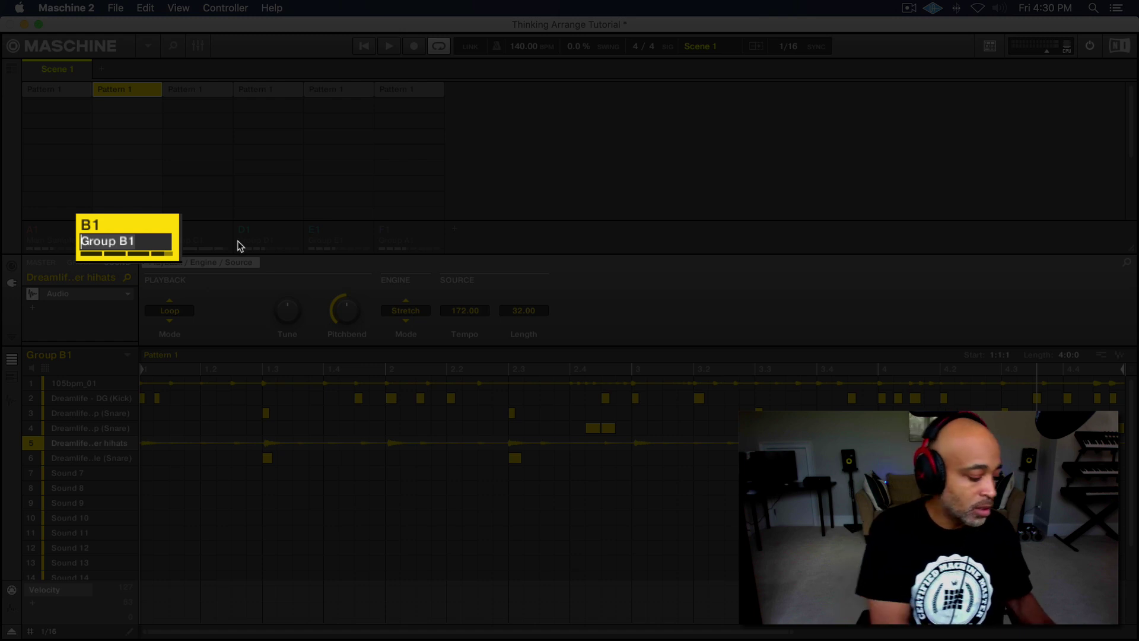
{"action": "type", "text": "Drums"}
{"action": "key", "text": "Return"}
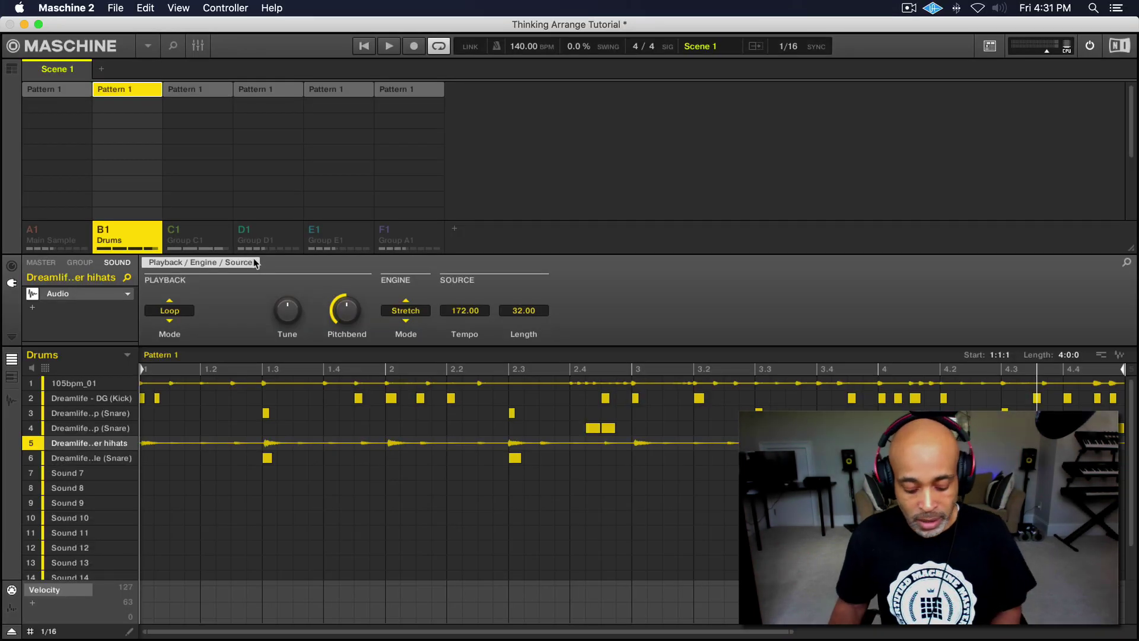
Solo and audition group C1, and rename it "Piano"
{"action": "left_click", "coordinate": [229, 248]}
{"action": "key", "text": "space"}
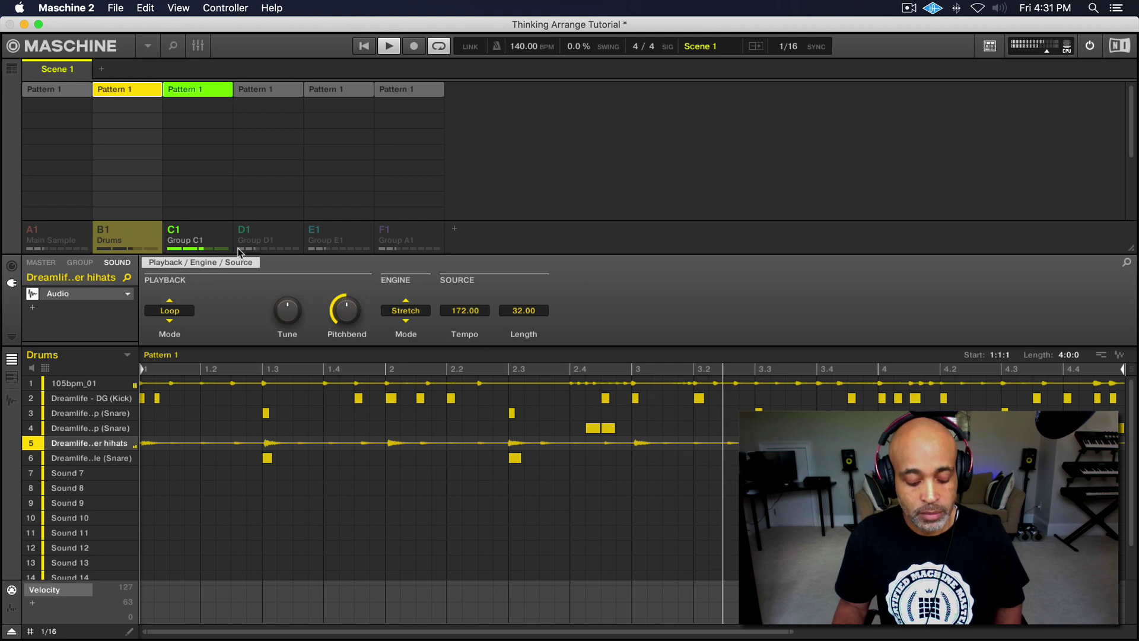
{"action": "key", "text": "space"}
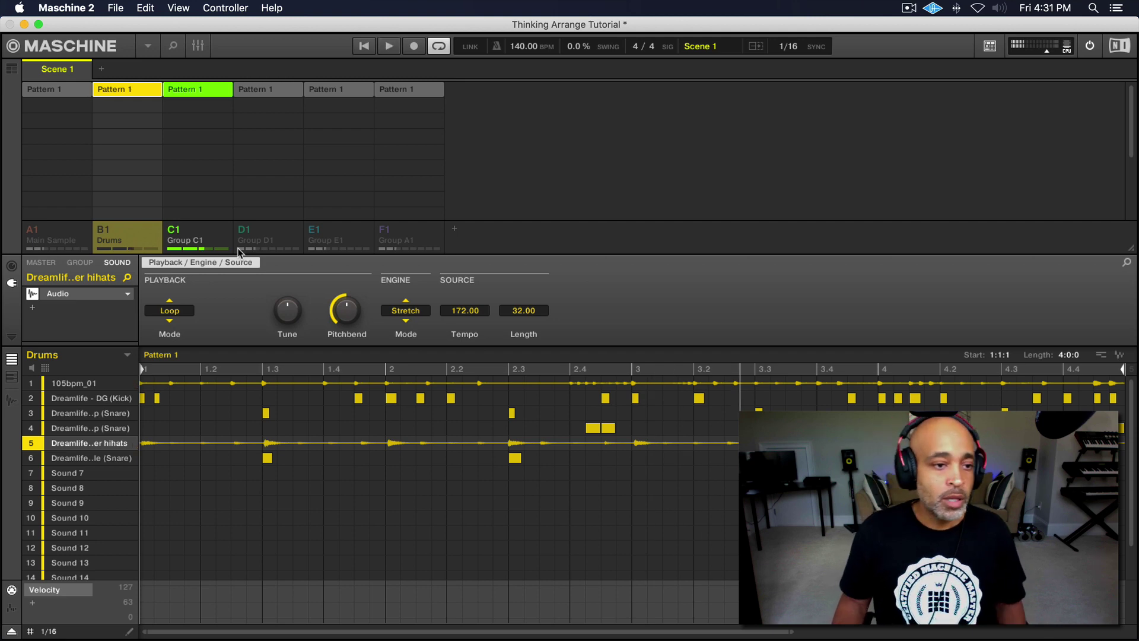
{"action": "left_click", "coordinate": [190, 245]}
{"action": "double_click", "coordinate": [189, 244]}
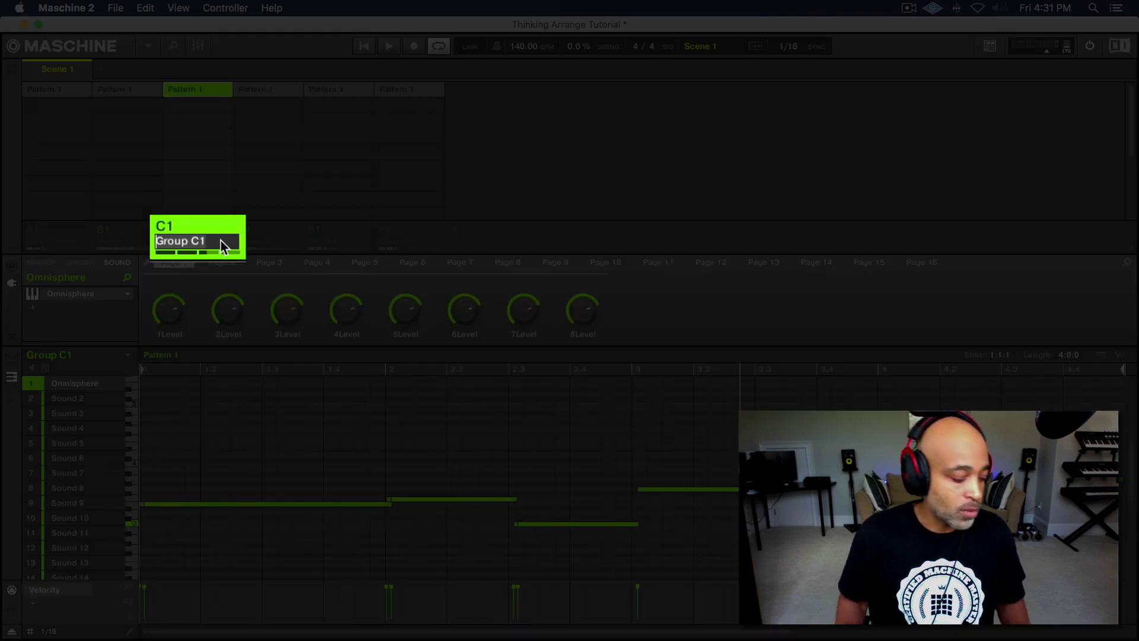
{"action": "type", "text": "Piano"}
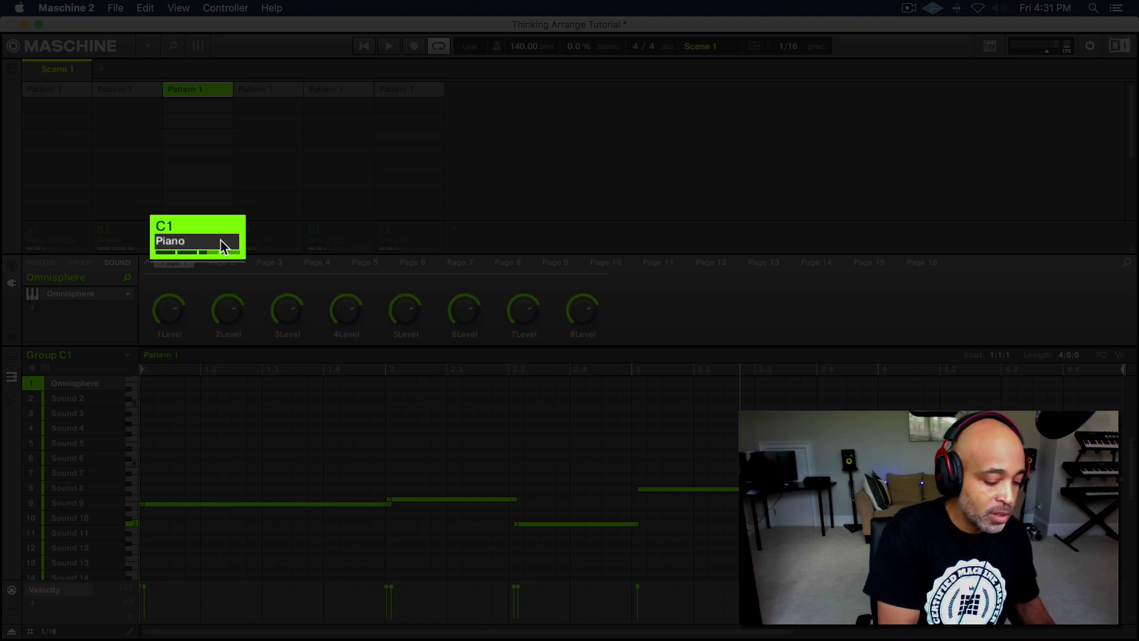
{"action": "key", "text": "Return"}
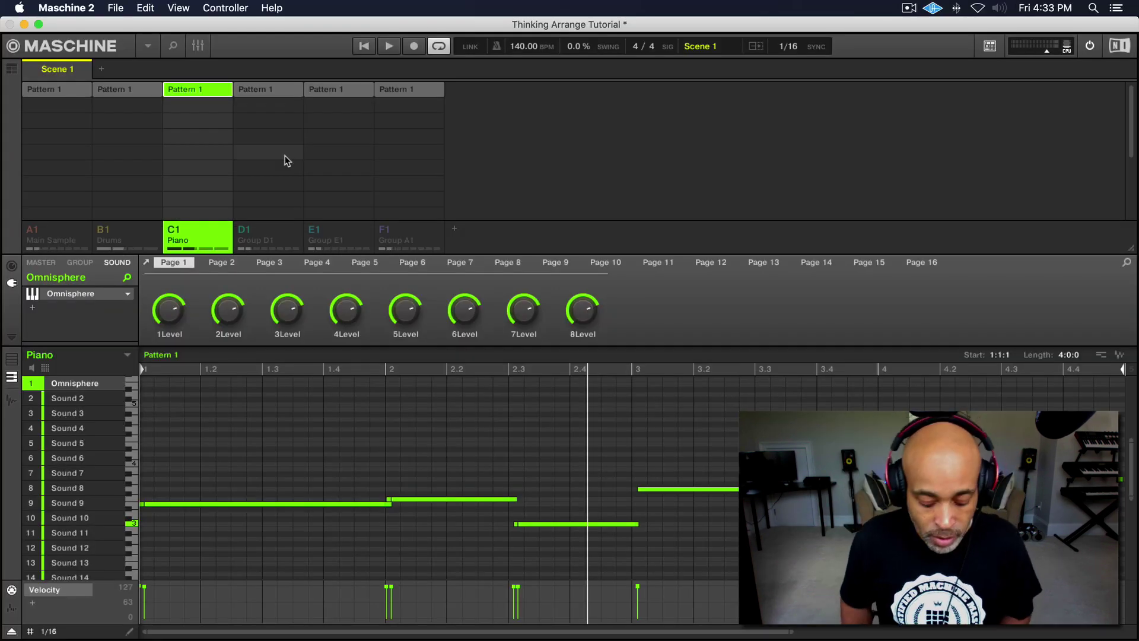
Play group D1 on its own to identify its sound, and rename the group "Synth"
{"action": "left_click", "coordinate": [285, 156]}
{"action": "key", "text": "space"}
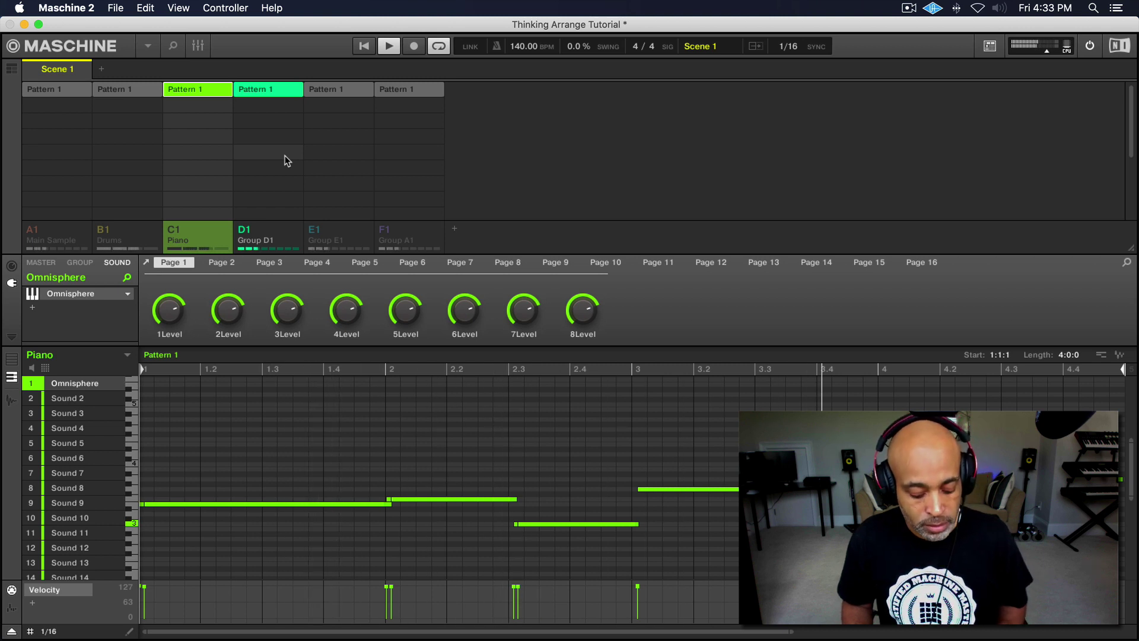
{"action": "key", "text": "space"}
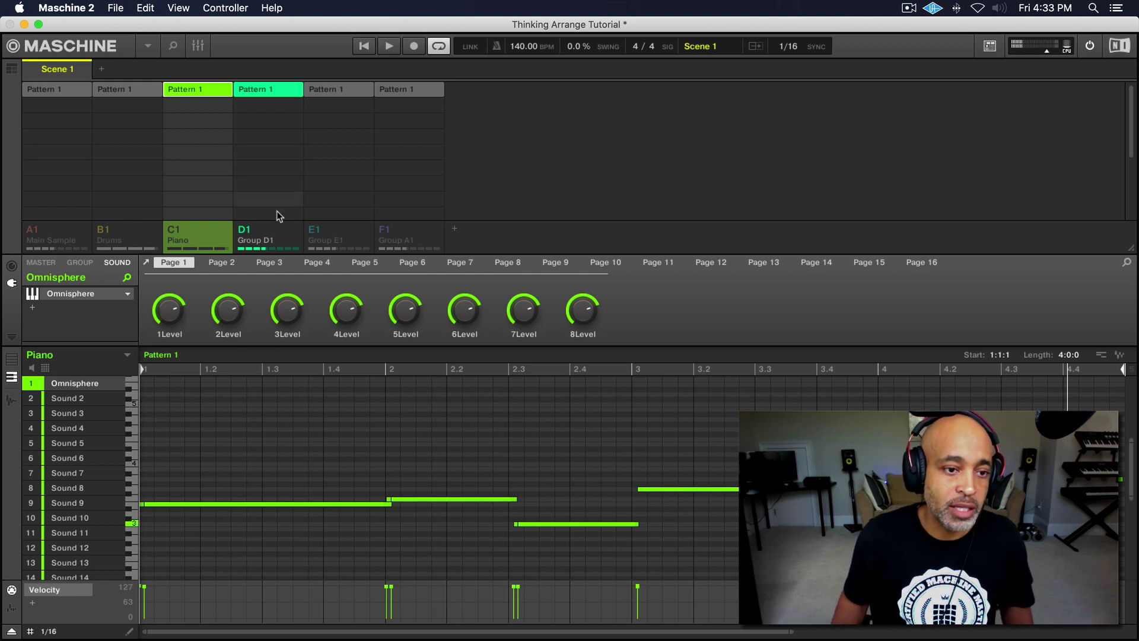
{"action": "left_click", "coordinate": [258, 240]}
{"action": "double_click", "coordinate": [258, 240]}
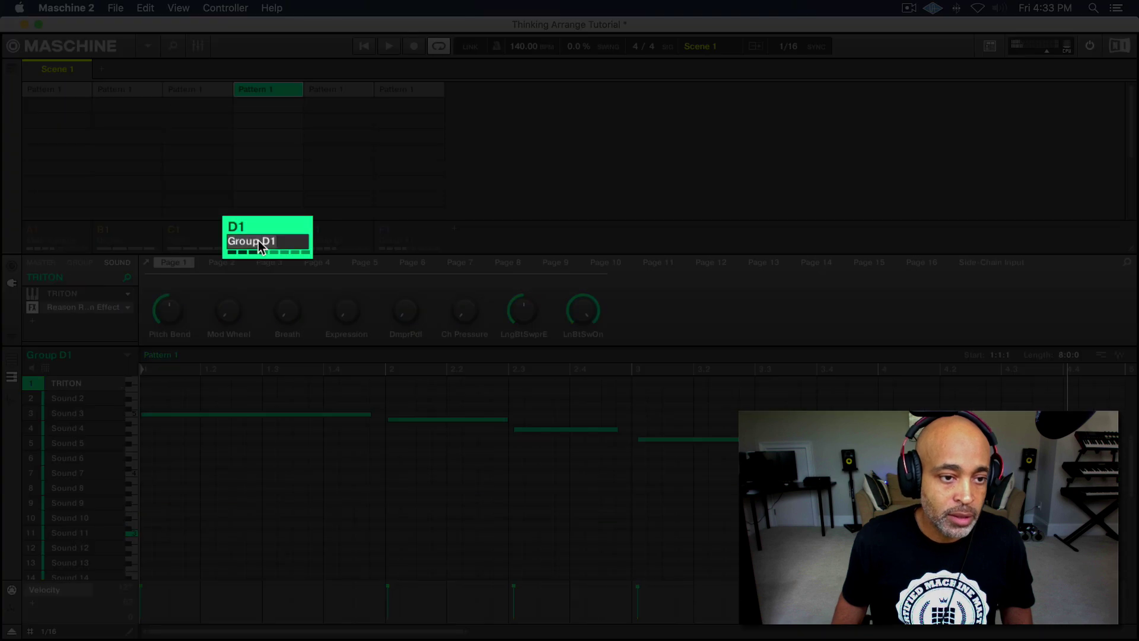
{"action": "type", "text": "Synth"}
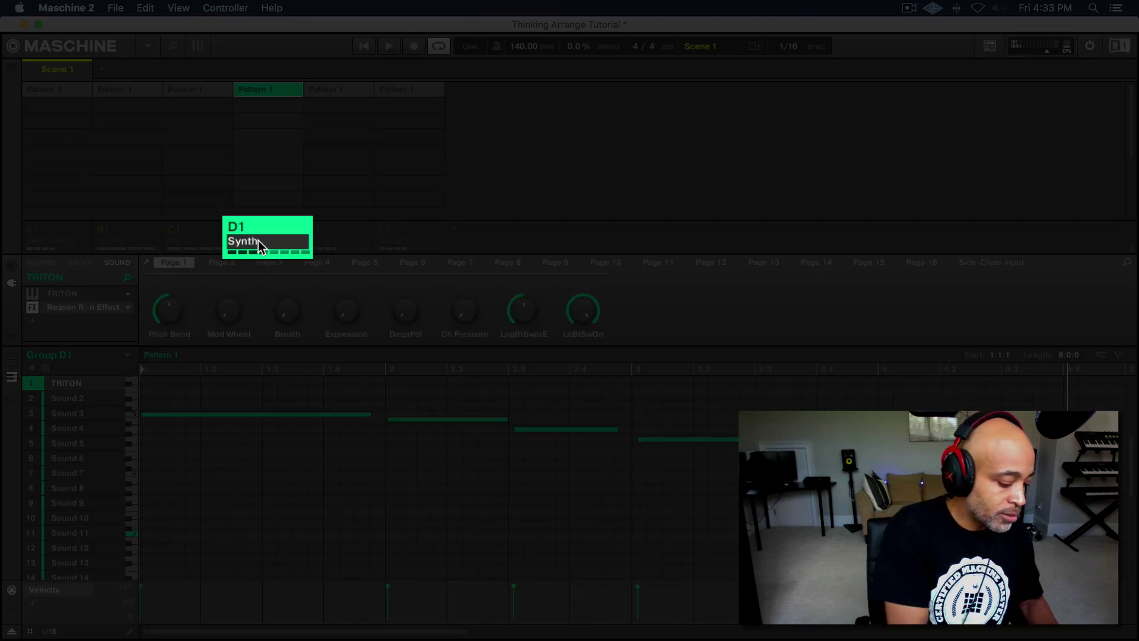
{"action": "key", "text": "Return"}
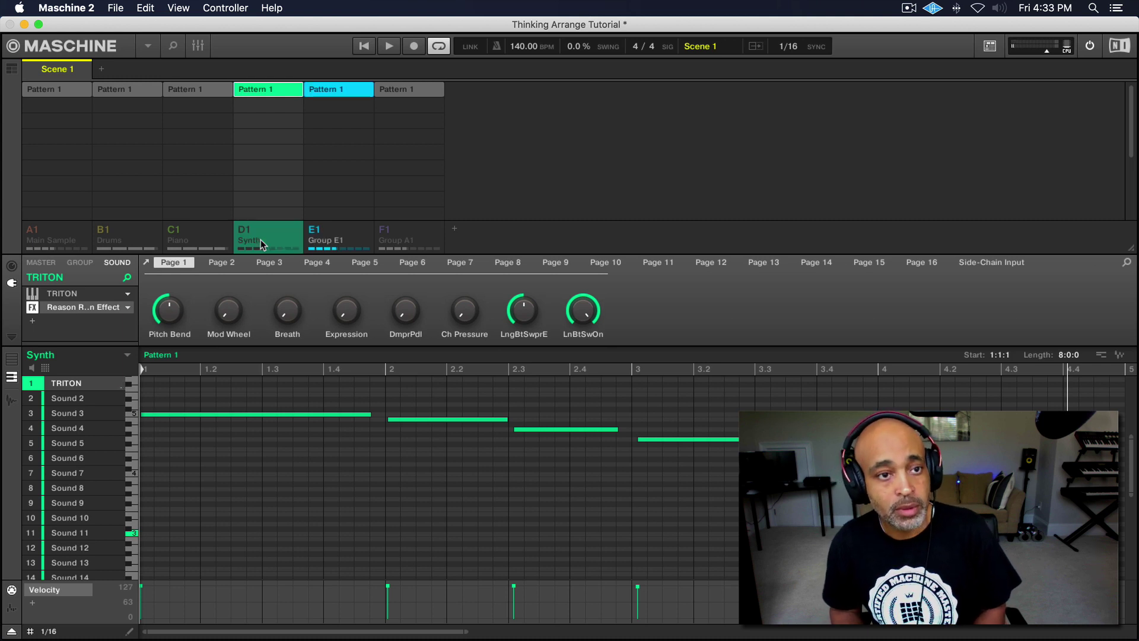
Listen to group E1 in isolation and rename it "Vox"
{"action": "key", "text": "space"}
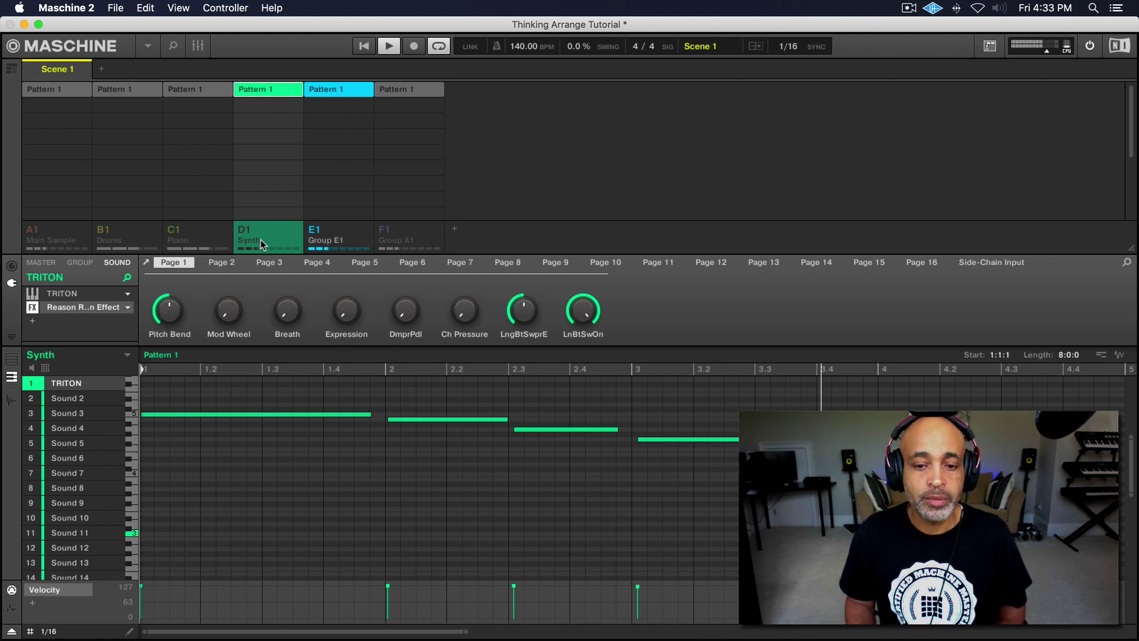
{"action": "key", "text": "space"}
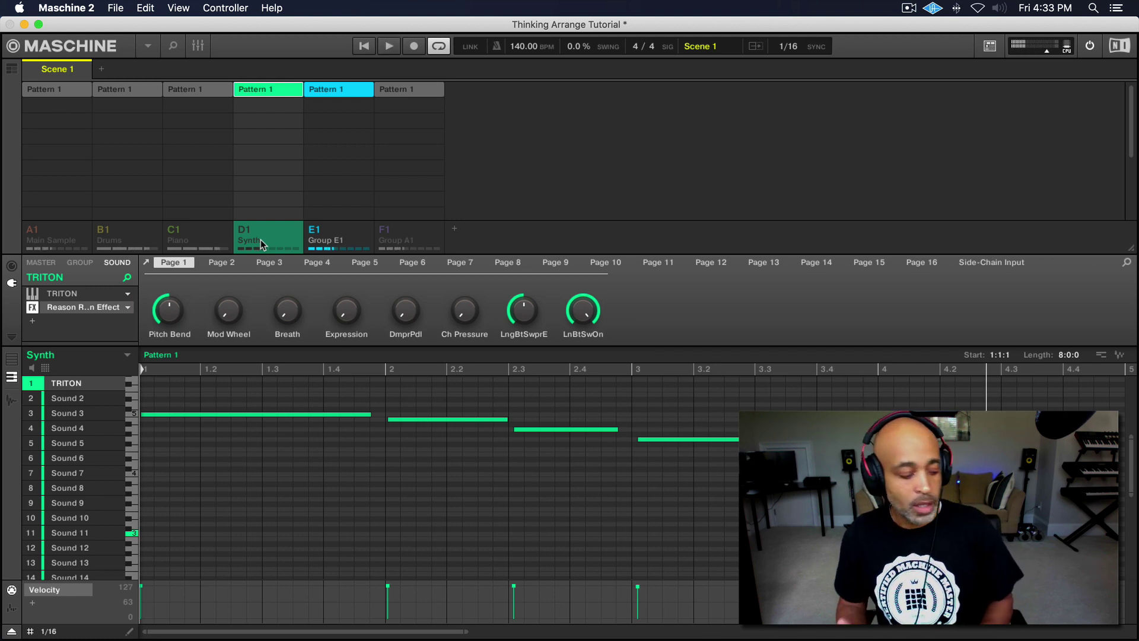
{"action": "left_click_drag", "start_coordinate": [315, 241], "coordinate": [326, 243]}
{"action": "double_click", "coordinate": [326, 243]}
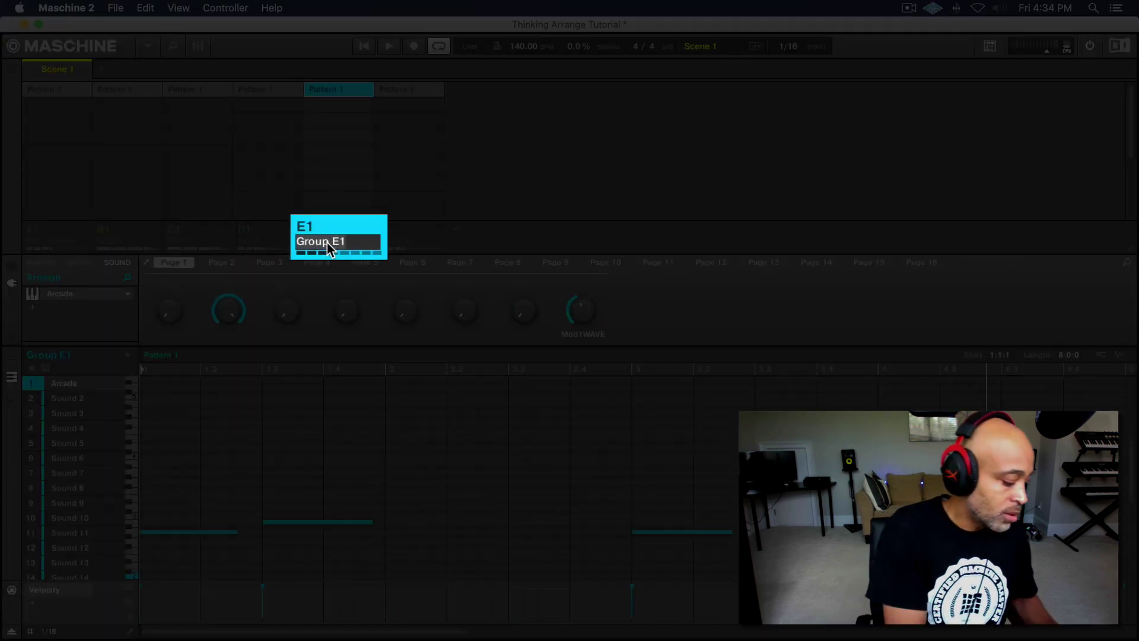
{"action": "type", "text": "Vox"}
{"action": "key", "text": "Return"}
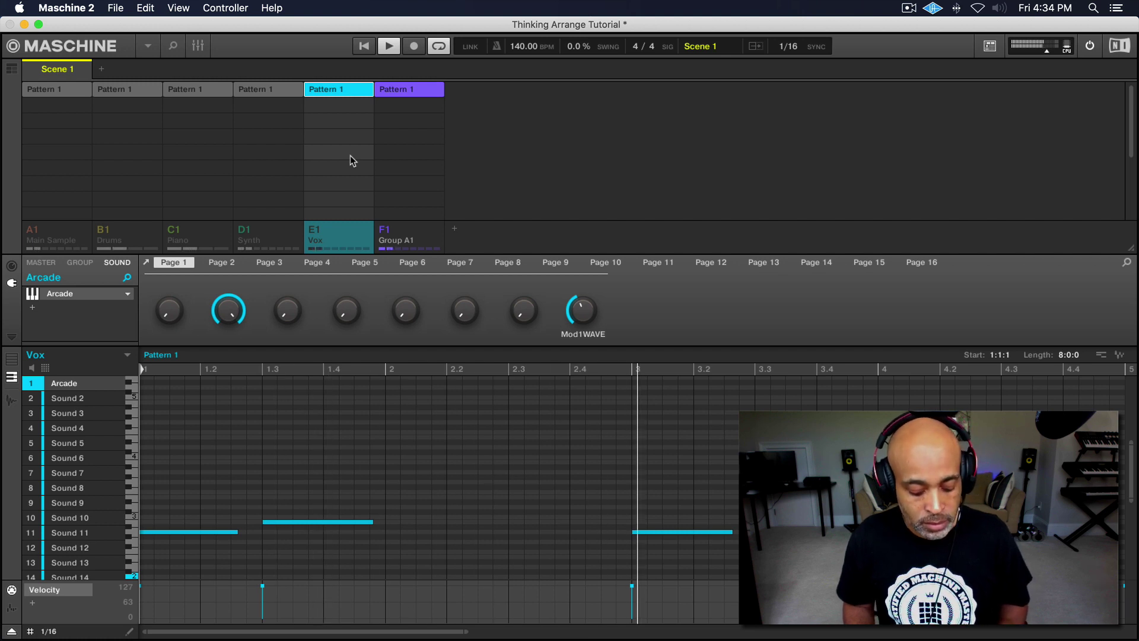
Stop the audition of group F1 and rename that group "SAmple Low pass"
{"action": "key", "text": "space"}
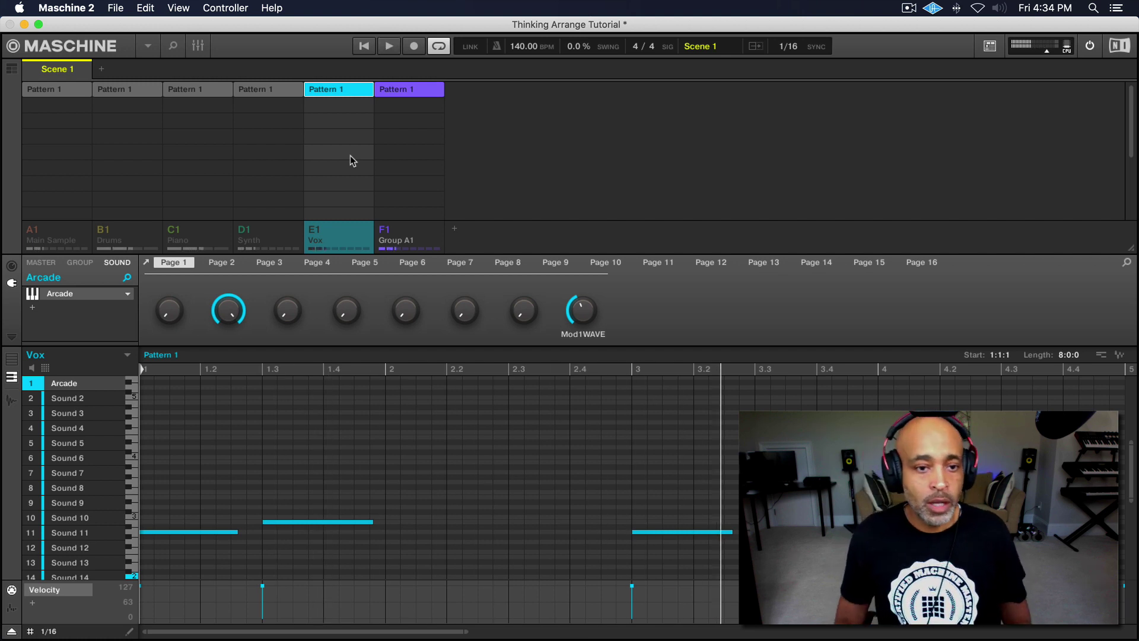
{"action": "double_click", "coordinate": [396, 239]}
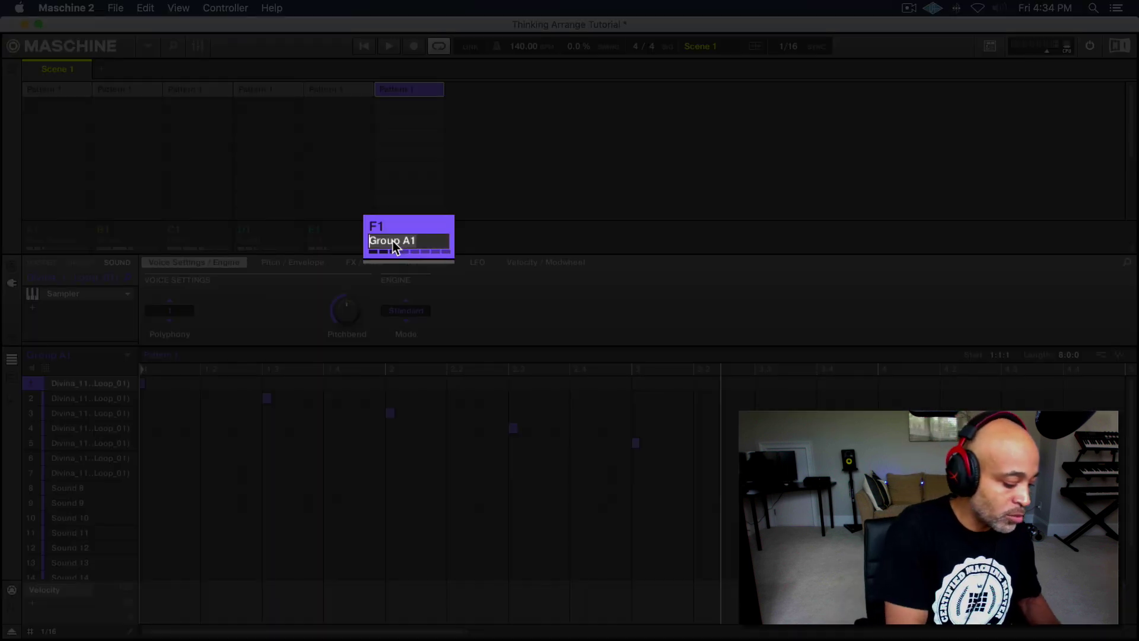
{"action": "type", "text": "SAmple "}
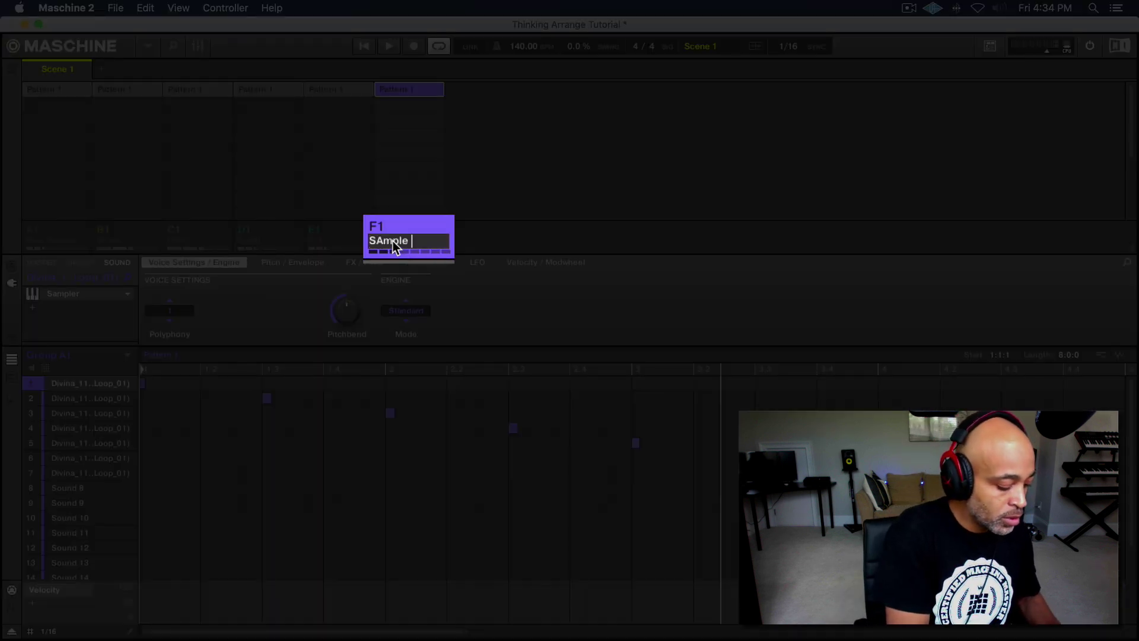
{"action": "type", "text": "Lopa"}
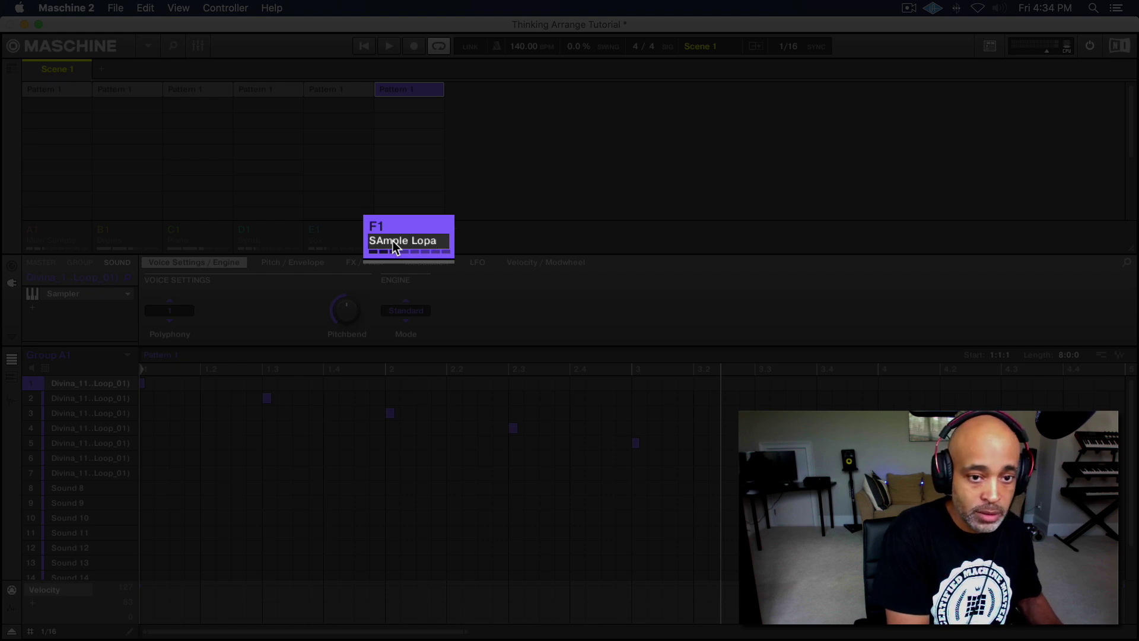
{"action": "key", "text": "BackSpace"}
{"action": "key", "text": "BackSpace"}
{"action": "type", "text": "w pass"}
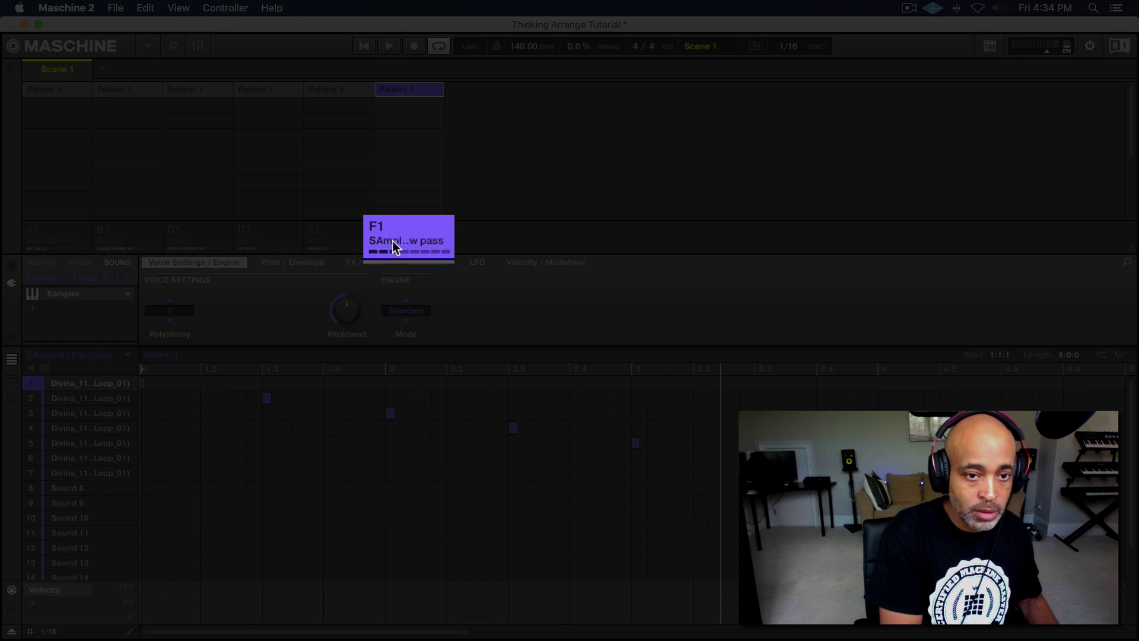
{"action": "key", "text": "Return"}
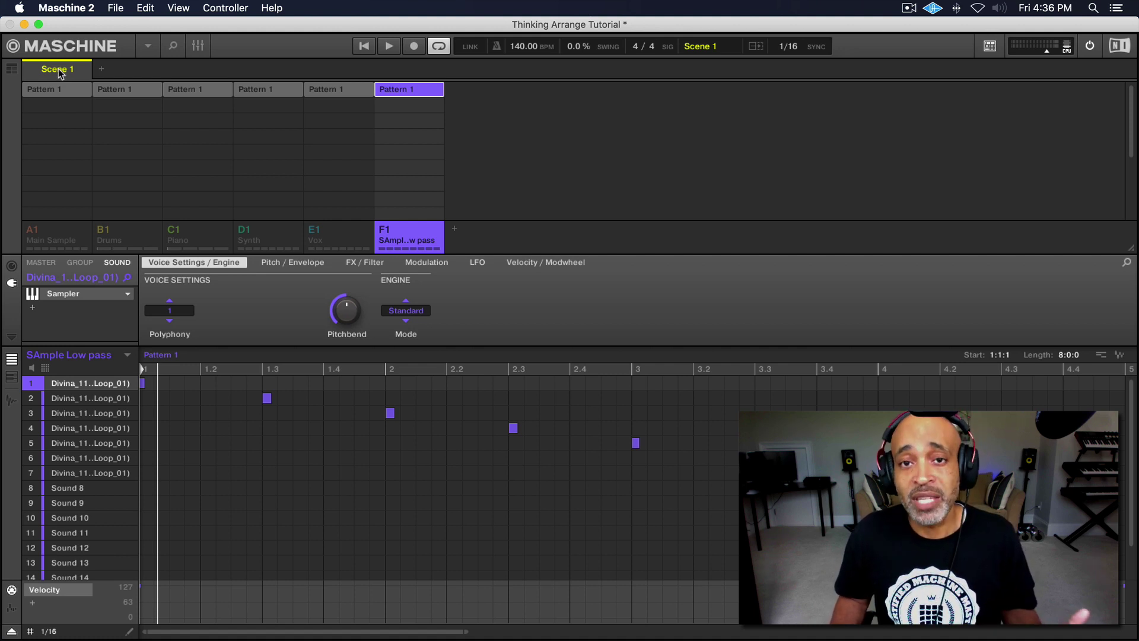
Rename Scene 1 as "Intro"
{"action": "double_click", "coordinate": [58, 69]}
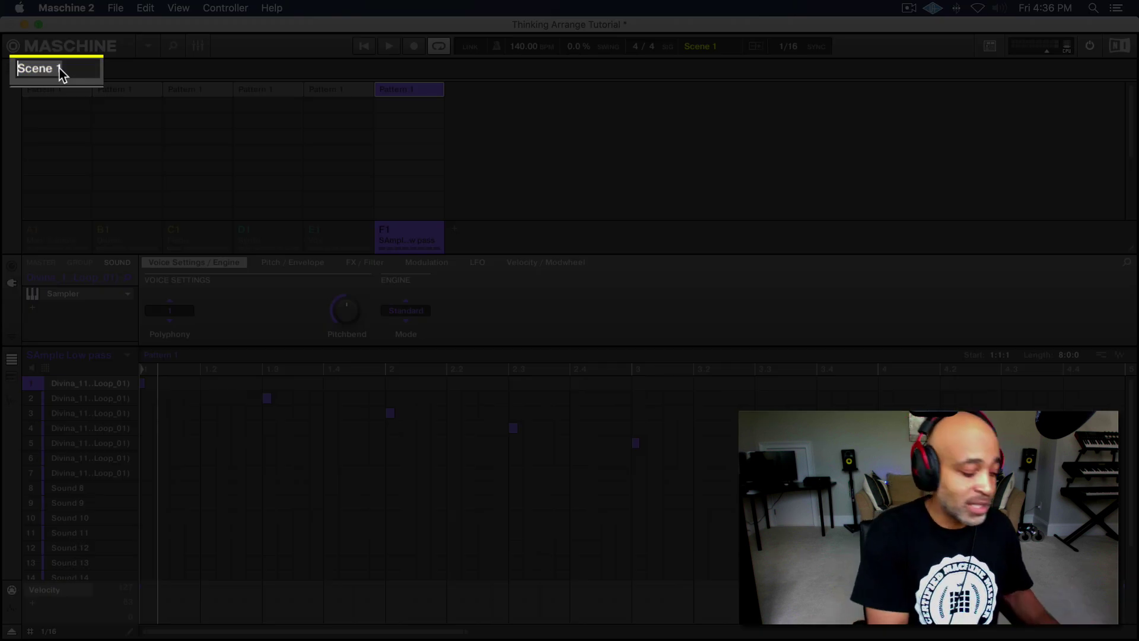
{"action": "type", "text": "Intro"}
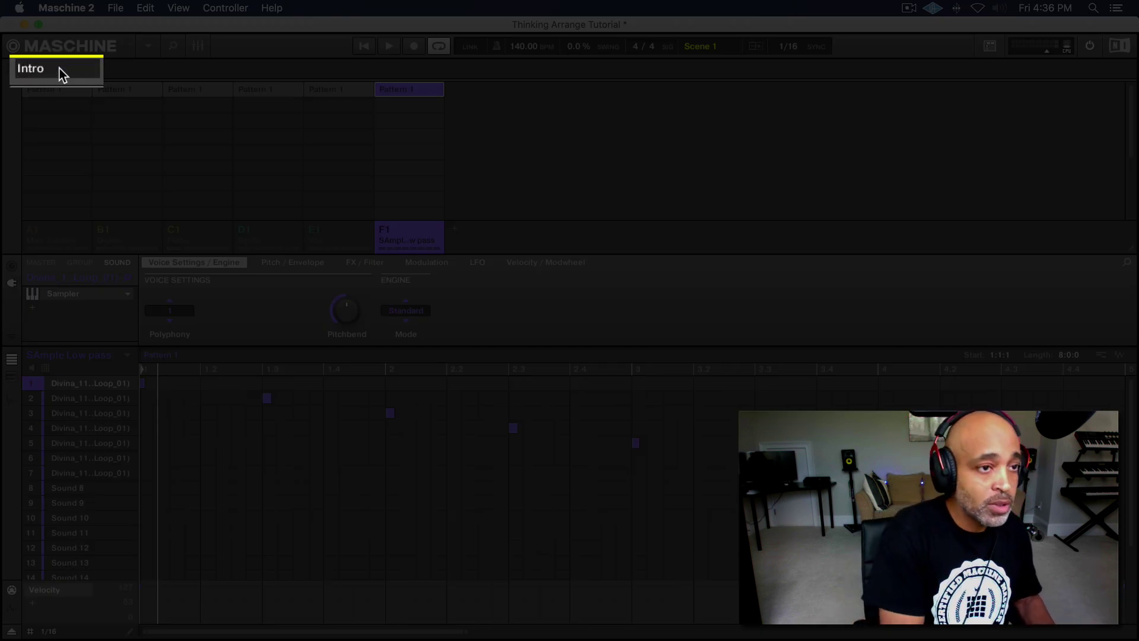
{"action": "key", "text": "Return"}
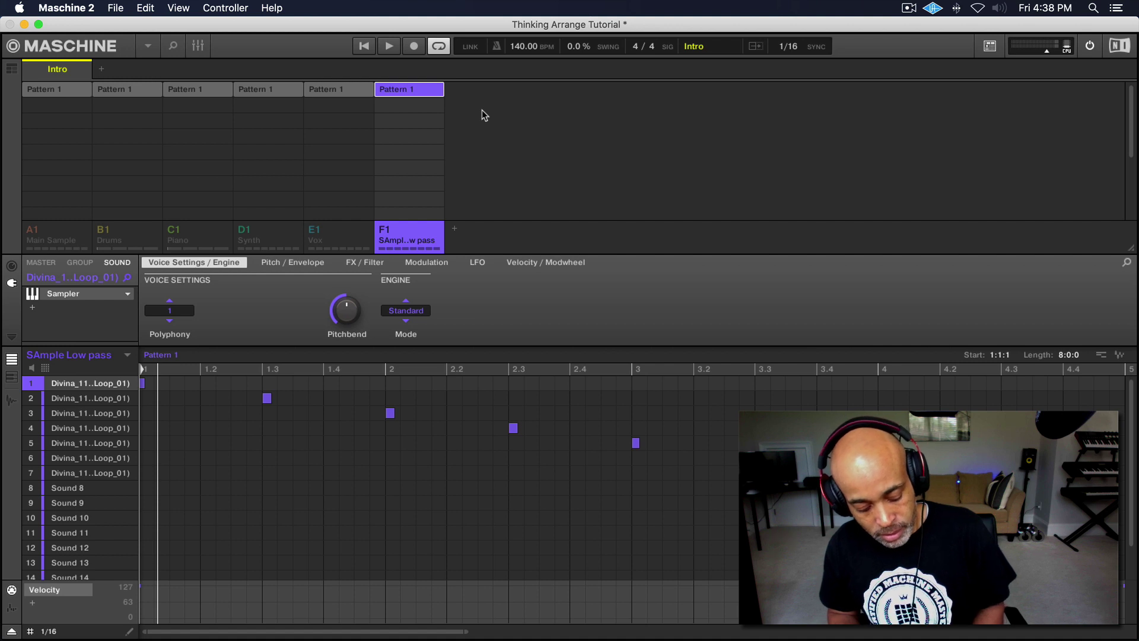
Play back the Intro scene with all six groups active, and select the Drums group's Pattern 1
{"action": "key", "text": "space"}
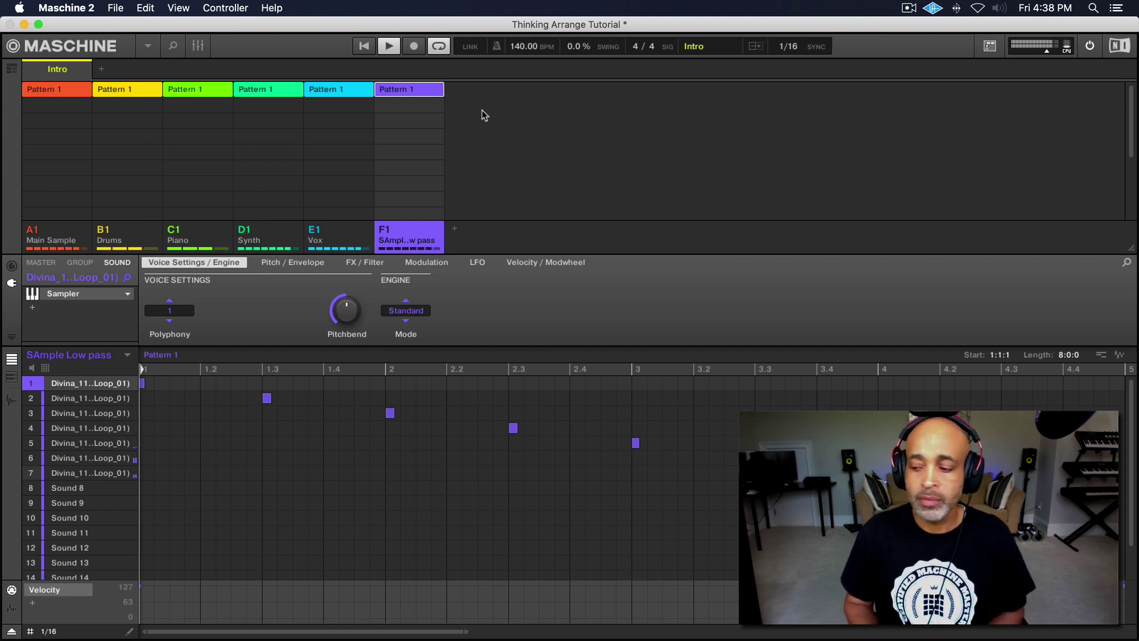
{"action": "key", "text": "space"}
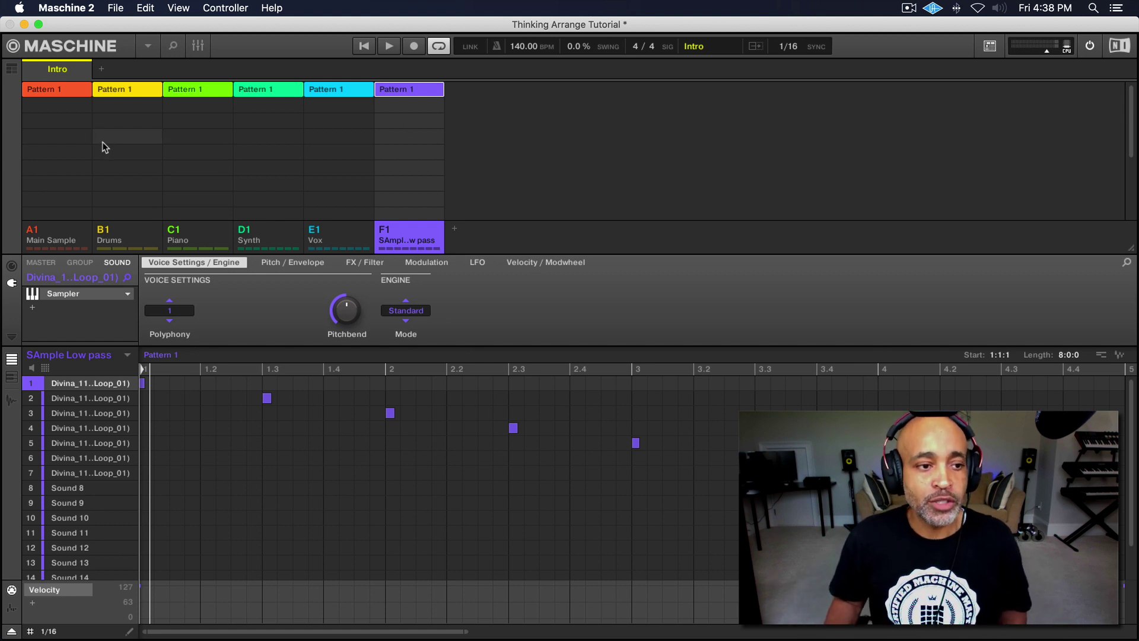
{"action": "left_click", "coordinate": [126, 94]}
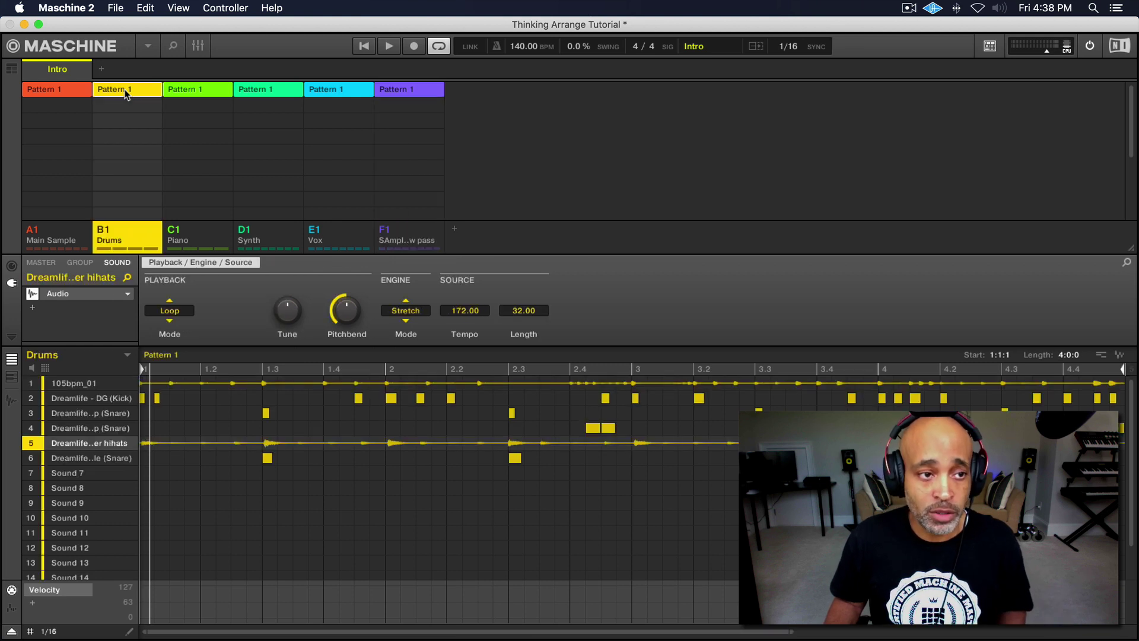
Remove the Drums, Vox and SAmple Low pass patterns from the Intro scene and listen to what remains
{"action": "left_click", "coordinate": [126, 94]}
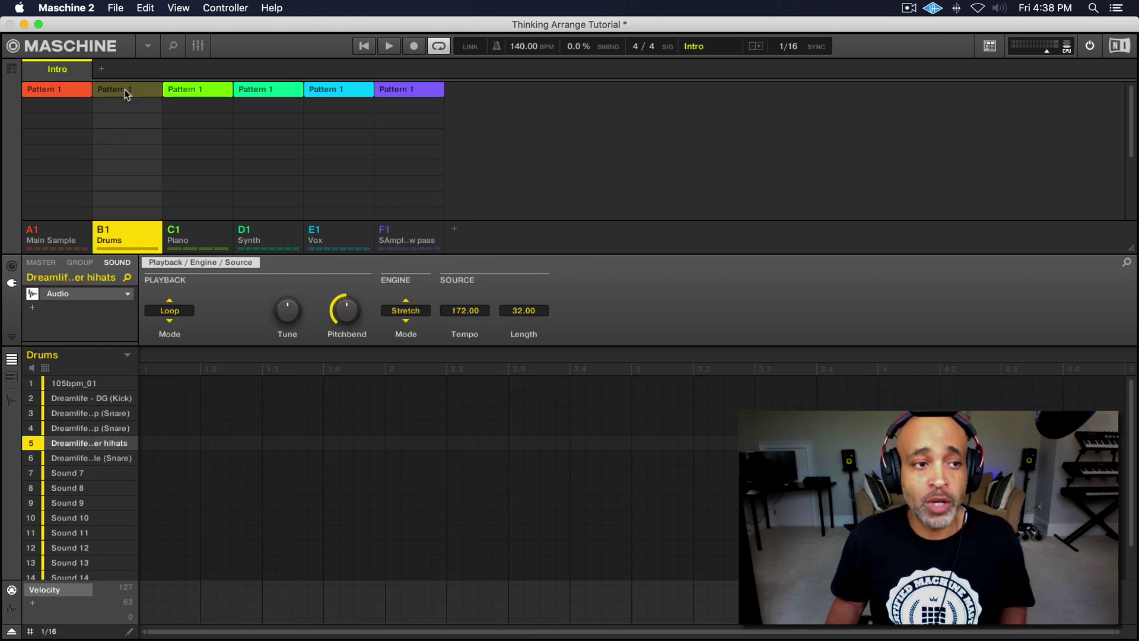
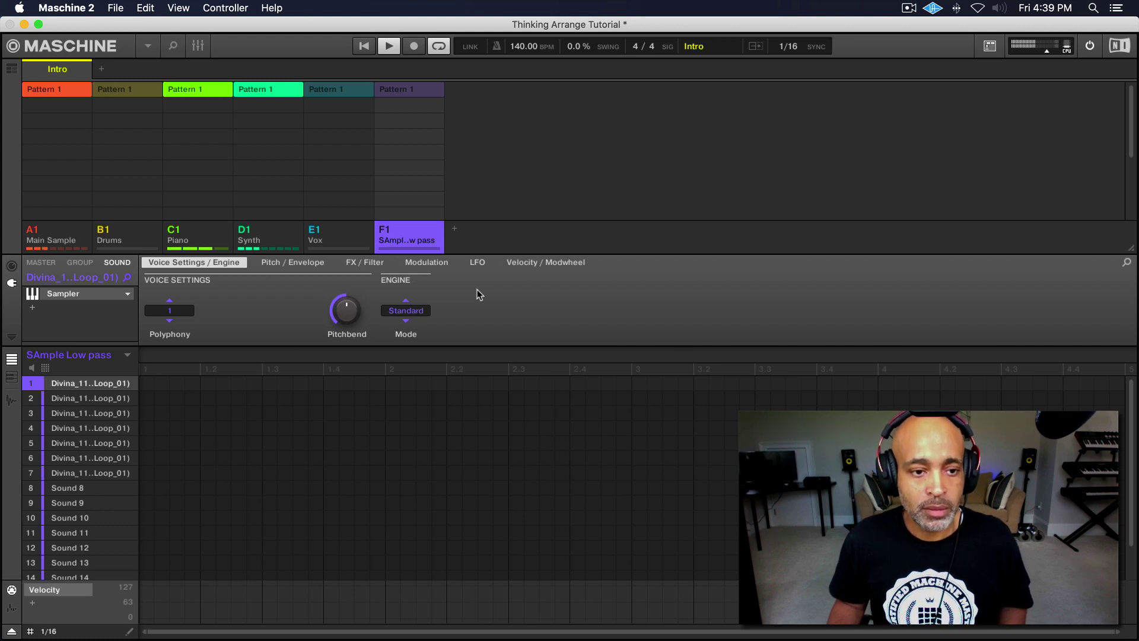
{"action": "key", "text": "space"}
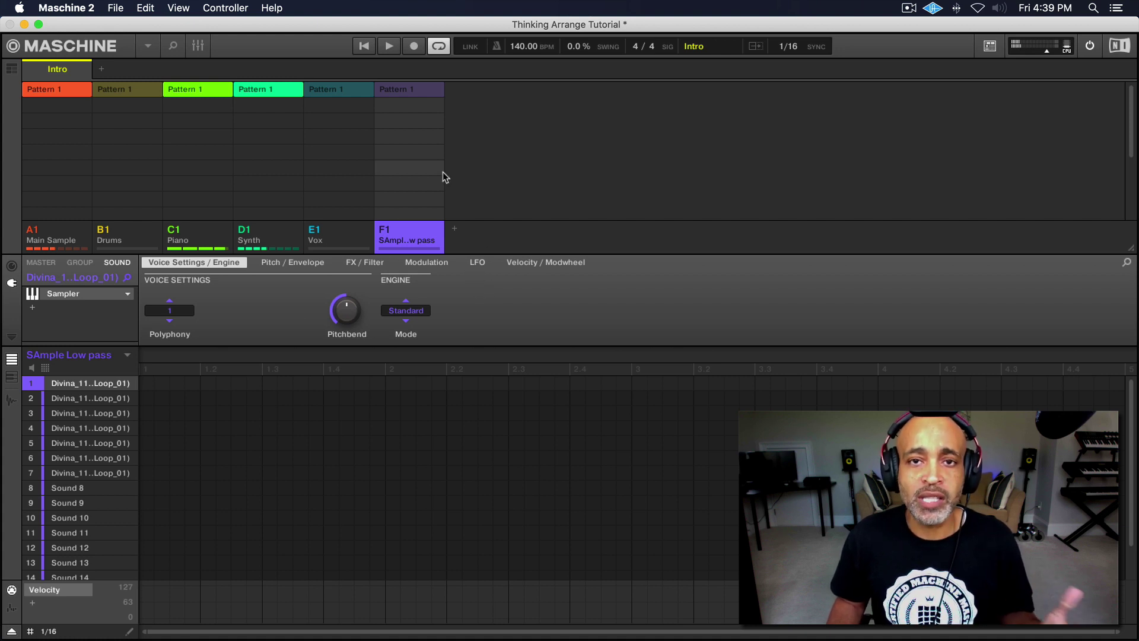
Put the SAmple Low pass group's Pattern 1 back into the Intro scene and listen to it briefly
{"action": "left_click", "coordinate": [400, 90]}
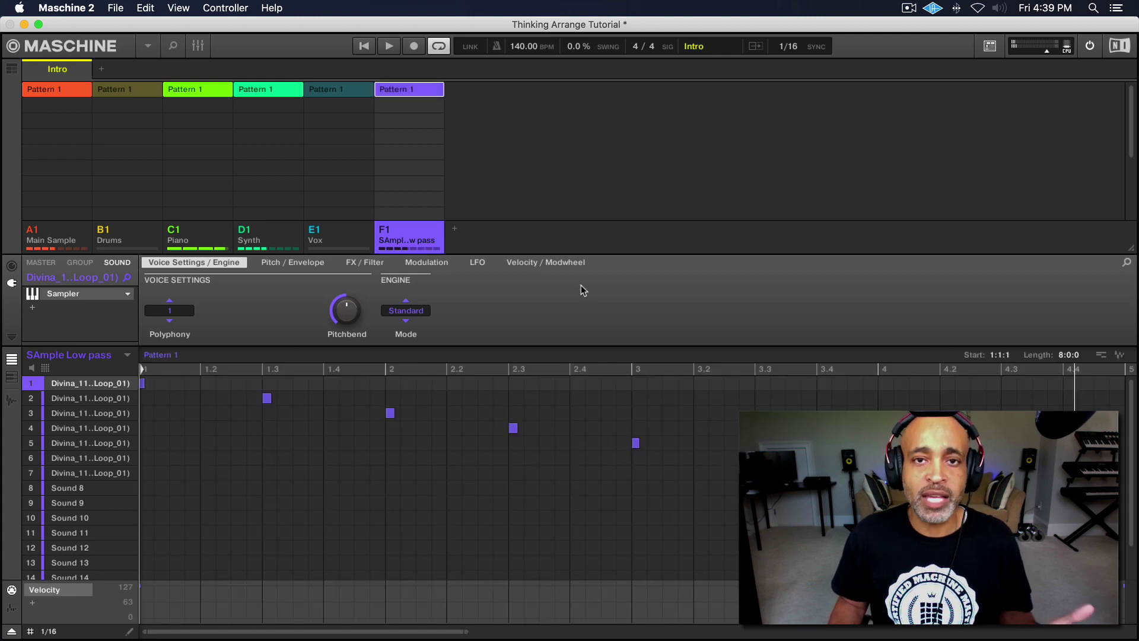
{"action": "key", "text": "space"}
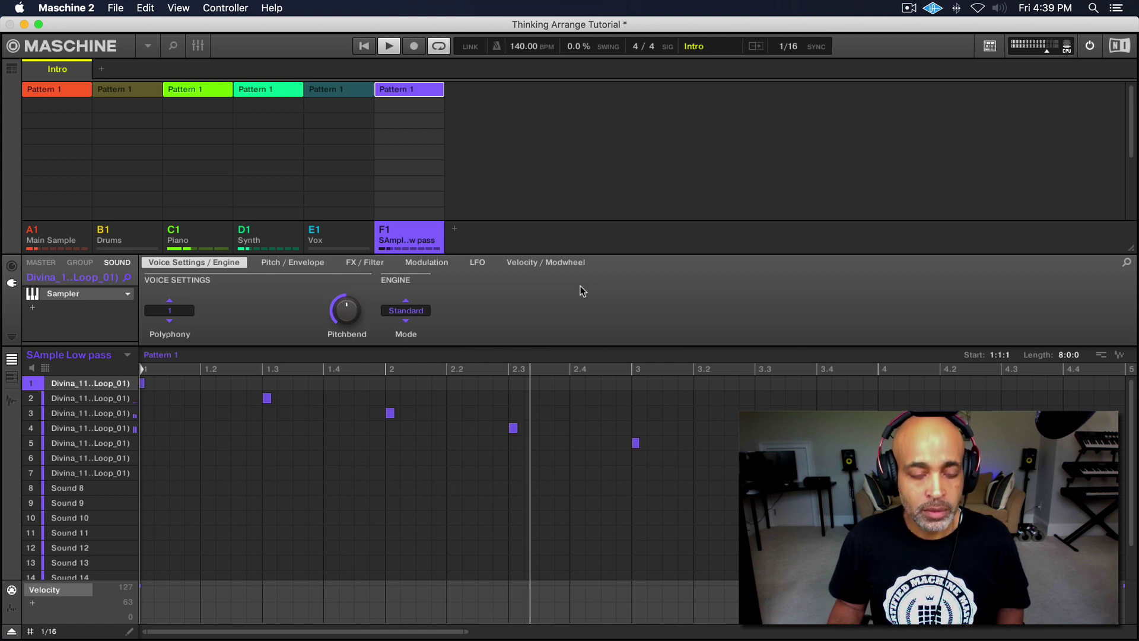
{"action": "key", "text": "space"}
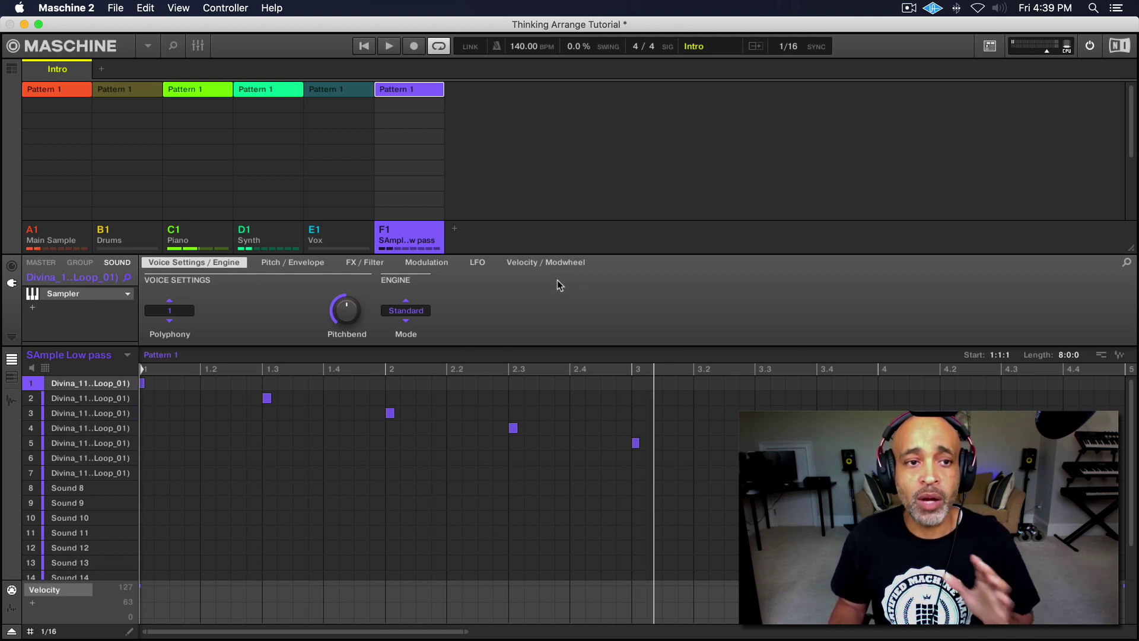
Remove the Synth group's Pattern 1 from the Intro scene and play the scene back
{"action": "left_click", "coordinate": [276, 90]}
{"action": "left_click", "coordinate": [276, 90]}
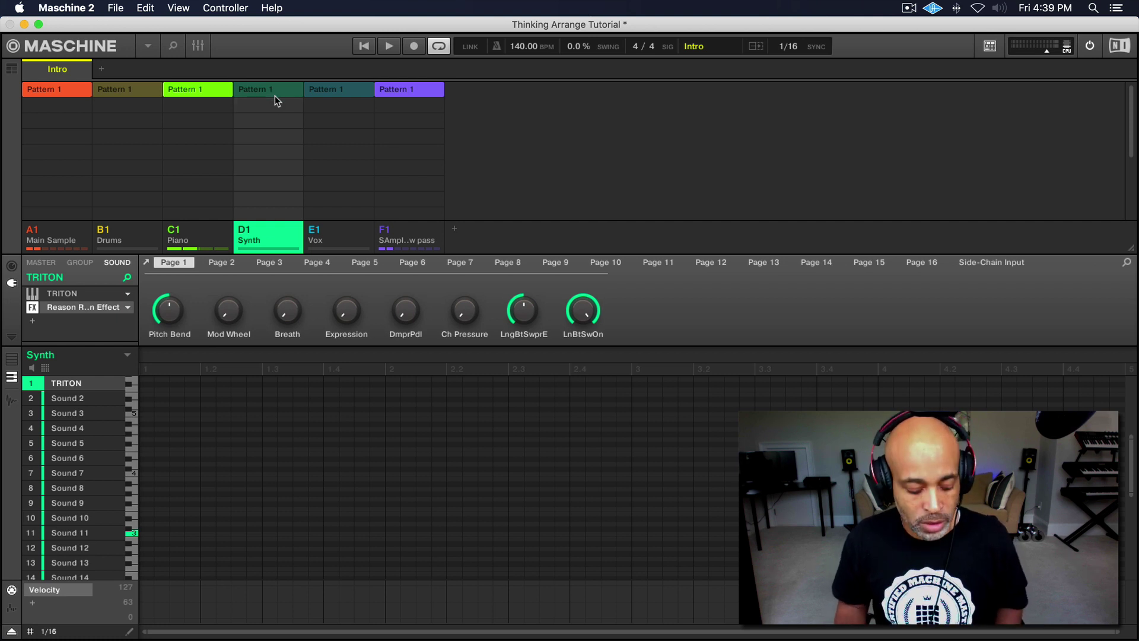
{"action": "key", "text": "space"}
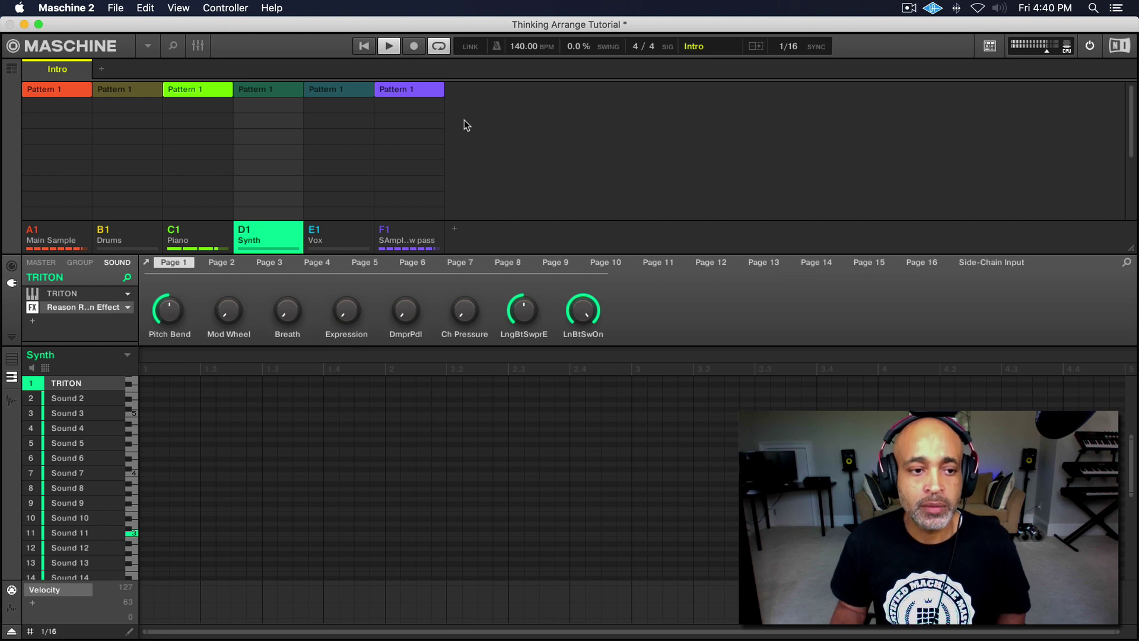
{"action": "key", "text": "space"}
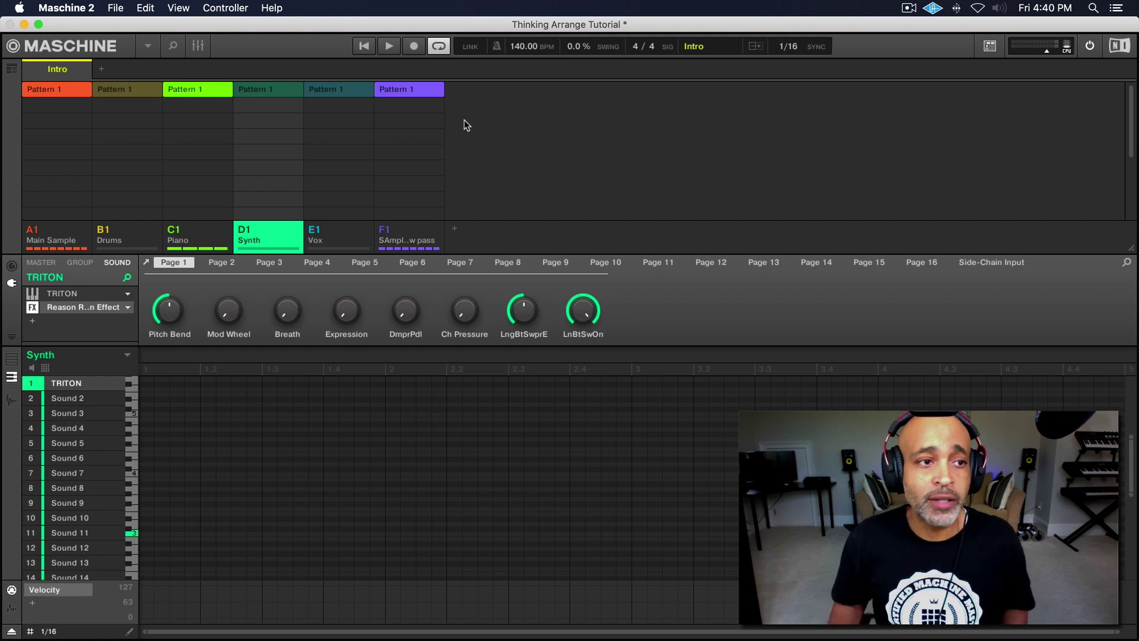
Add a new scene after Intro and name it "Verse"
{"action": "left_click", "coordinate": [100, 69]}
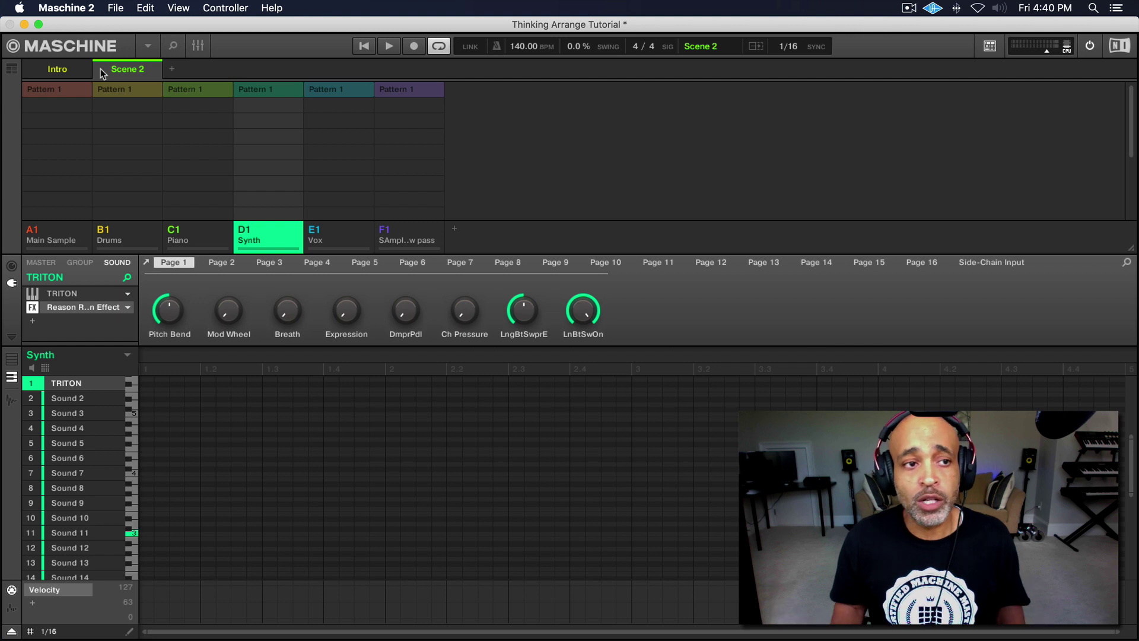
{"action": "double_click", "coordinate": [119, 68]}
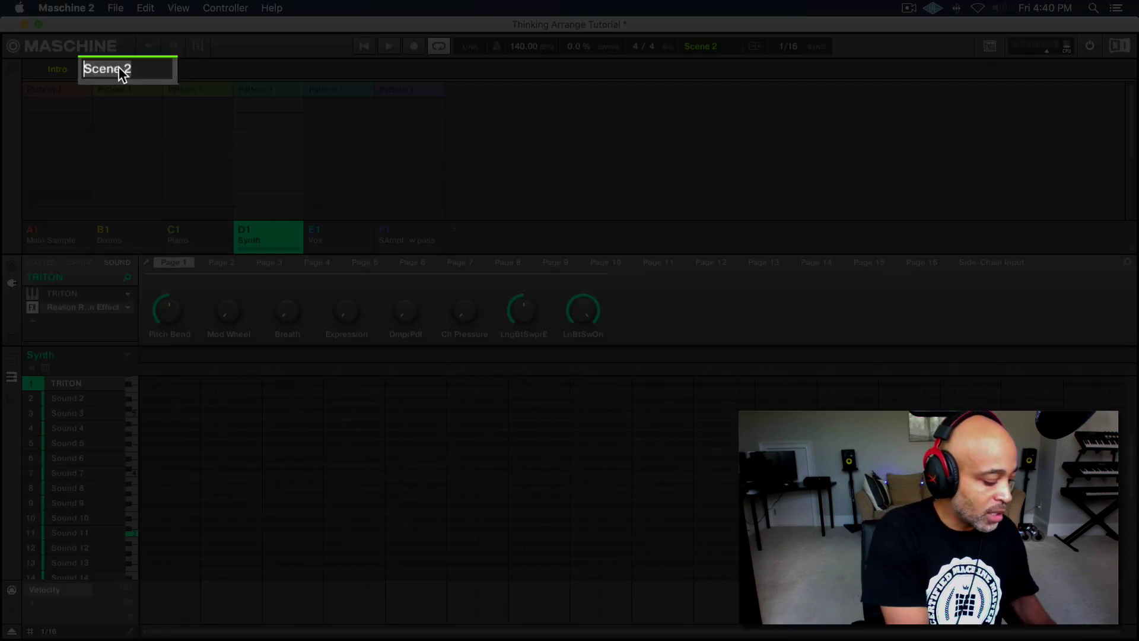
{"action": "type", "text": "Verse"}
{"action": "key", "text": "Return"}
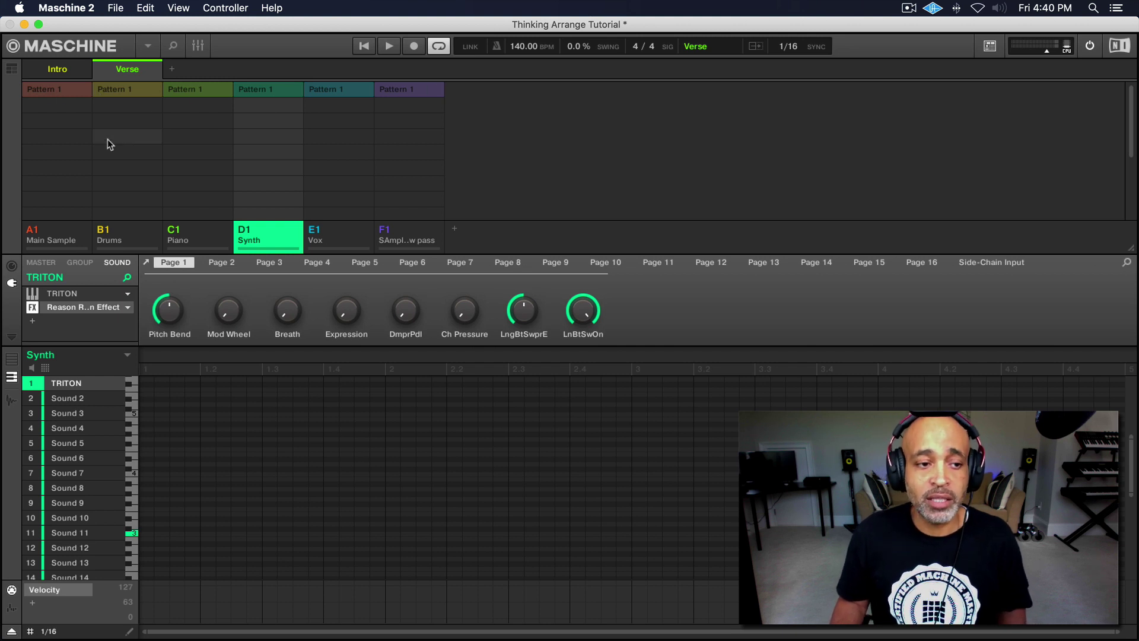
Assign Pattern 1 of Main Sample, Drums, Piano and SAmple Low pass to the Verse scene and play it back
{"action": "left_click", "coordinate": [58, 90]}
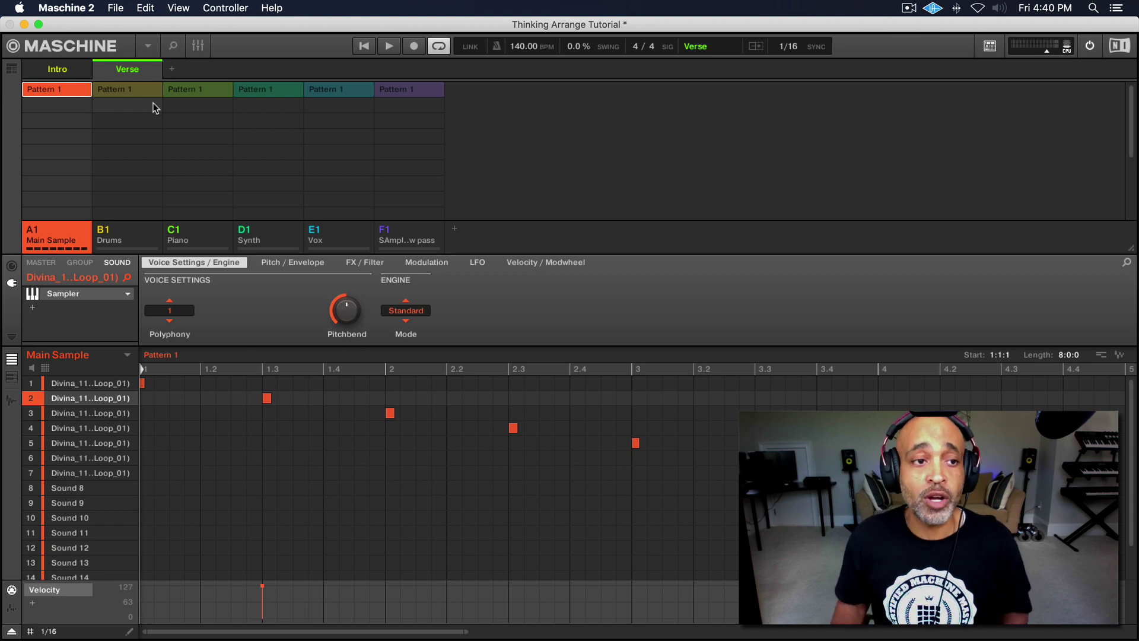
{"action": "left_click", "coordinate": [126, 90]}
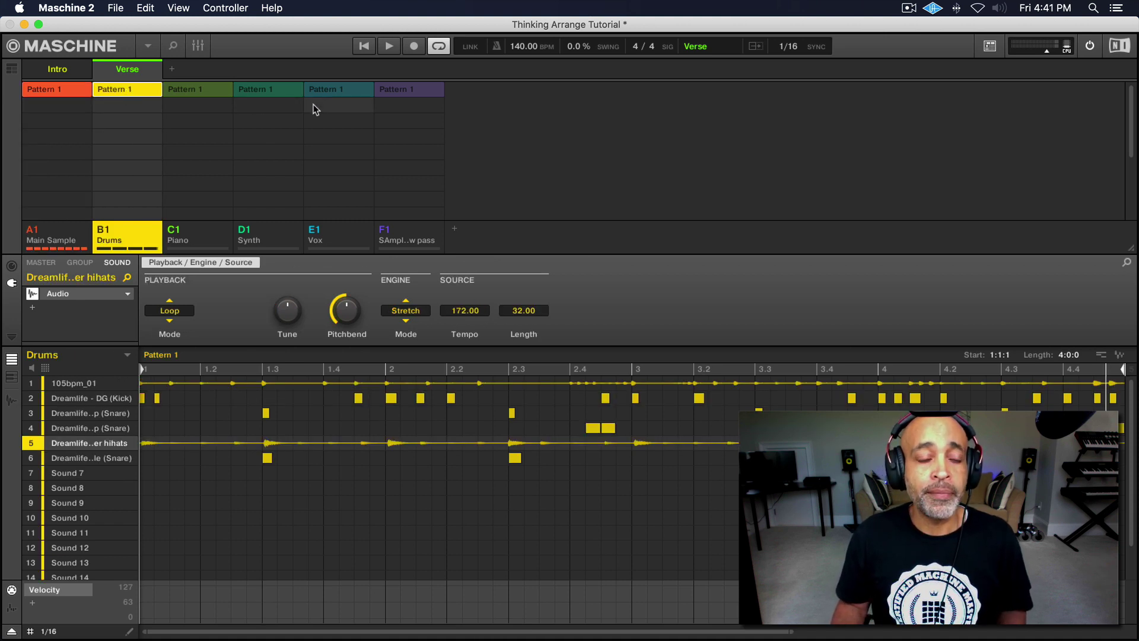
{"action": "left_click", "coordinate": [199, 92]}
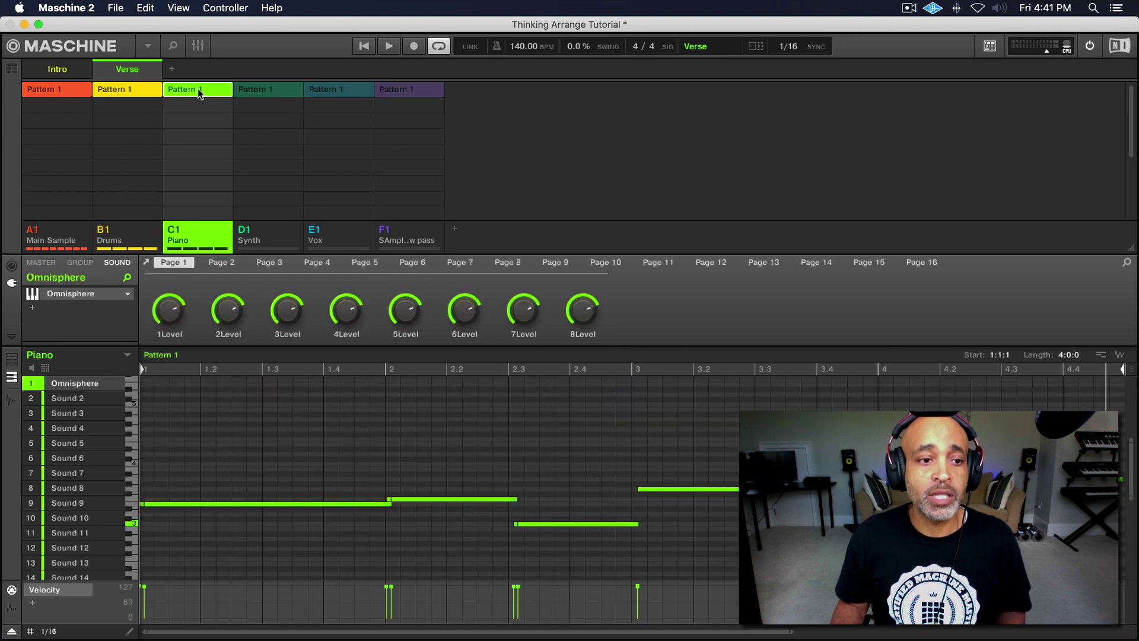
{"action": "left_click", "coordinate": [408, 90]}
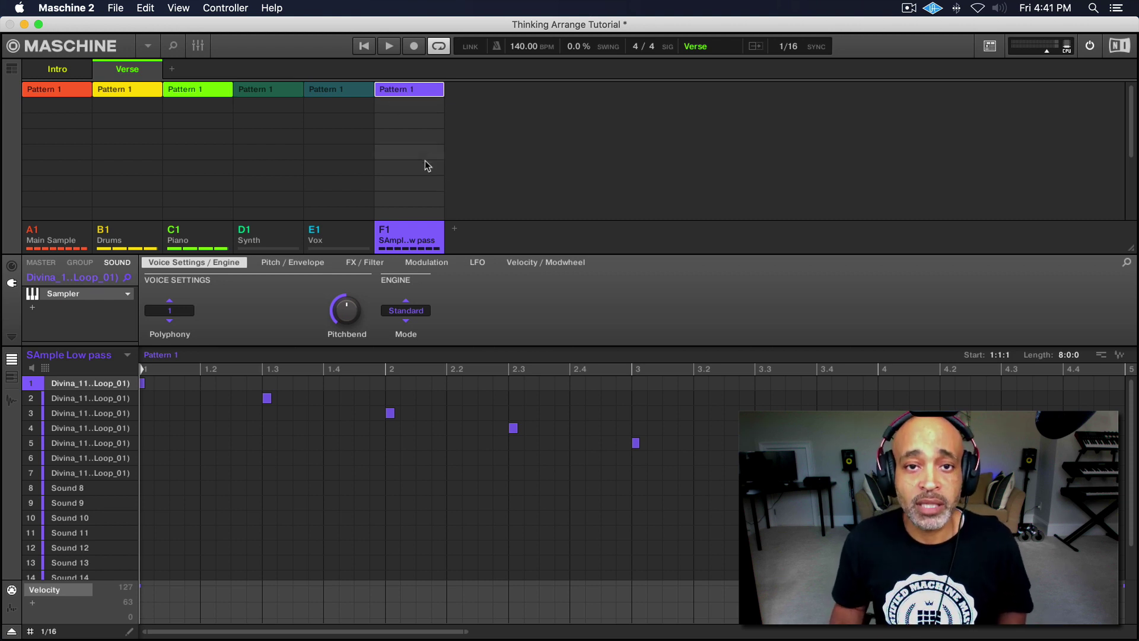
{"action": "key", "text": "space"}
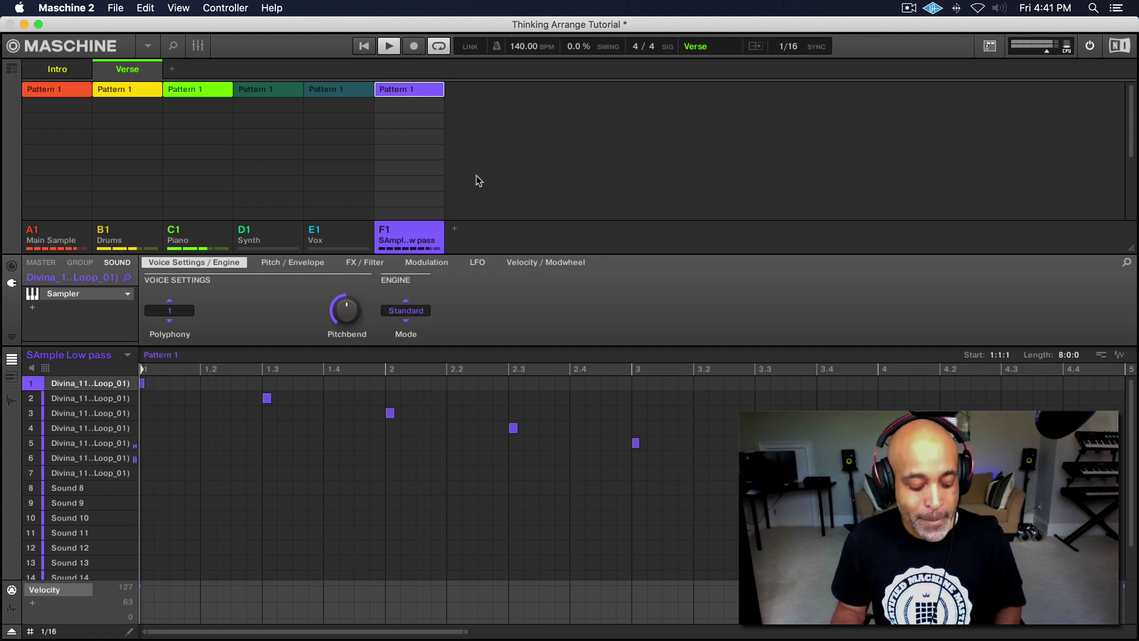
{"action": "key", "text": "space"}
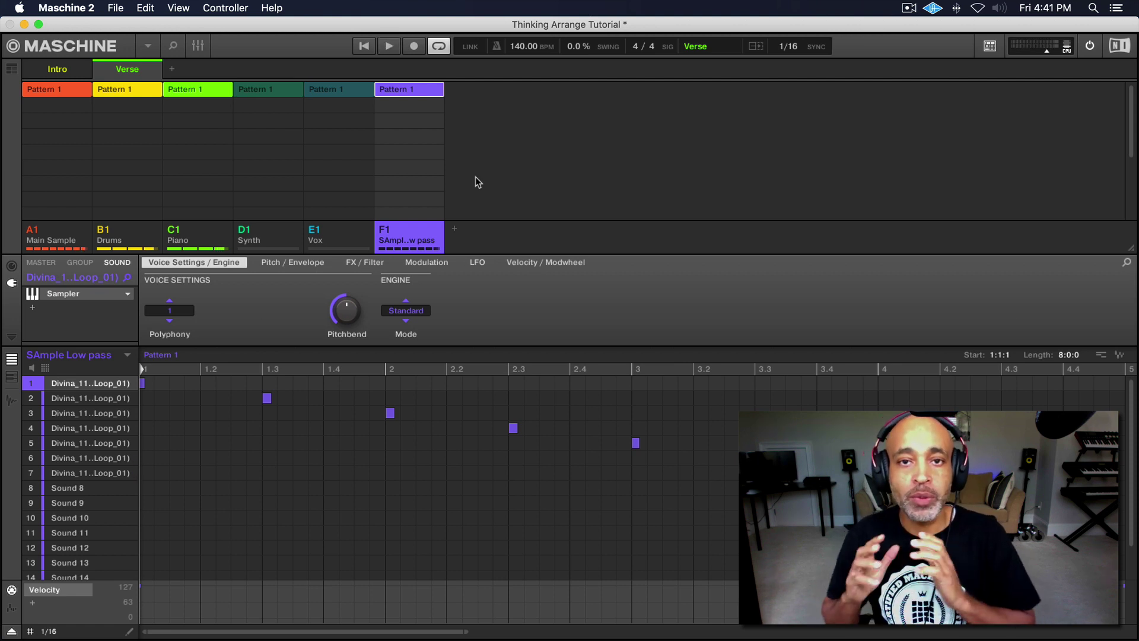
Add a new scene after Verse and name it "Pre Hook"
{"action": "left_click", "coordinate": [172, 71]}
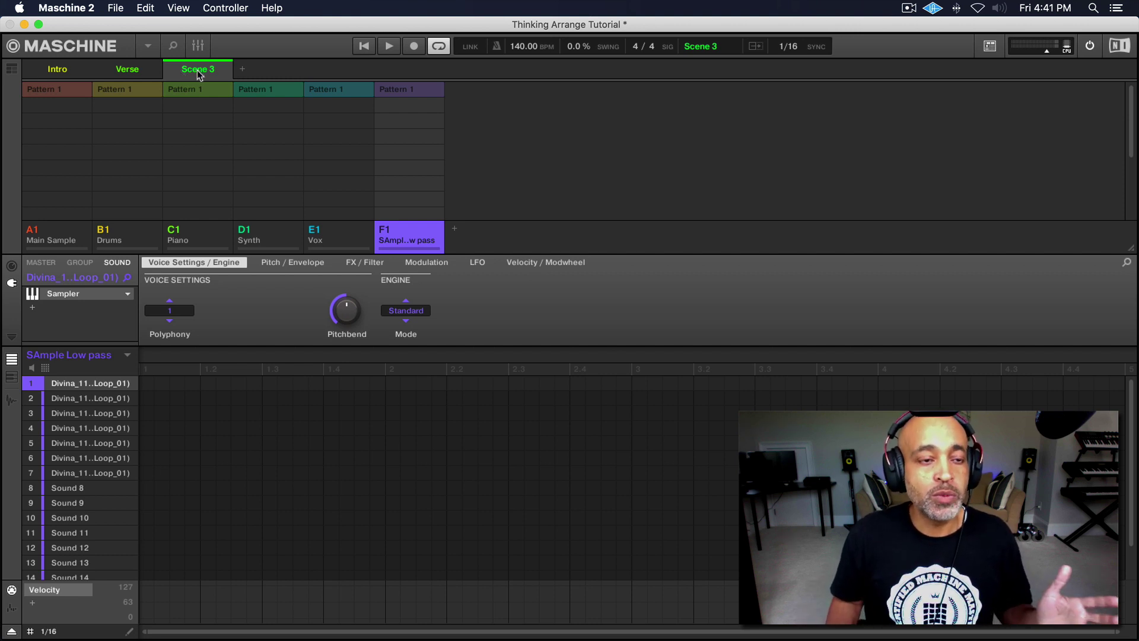
{"action": "double_click", "coordinate": [198, 72]}
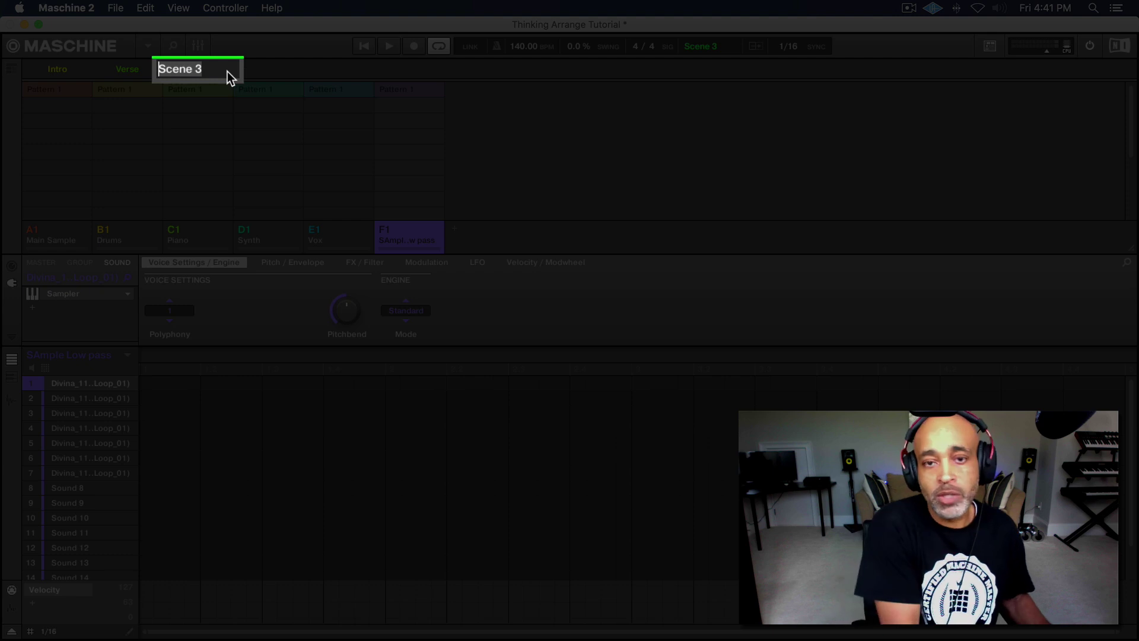
{"action": "type", "text": "Pre"}
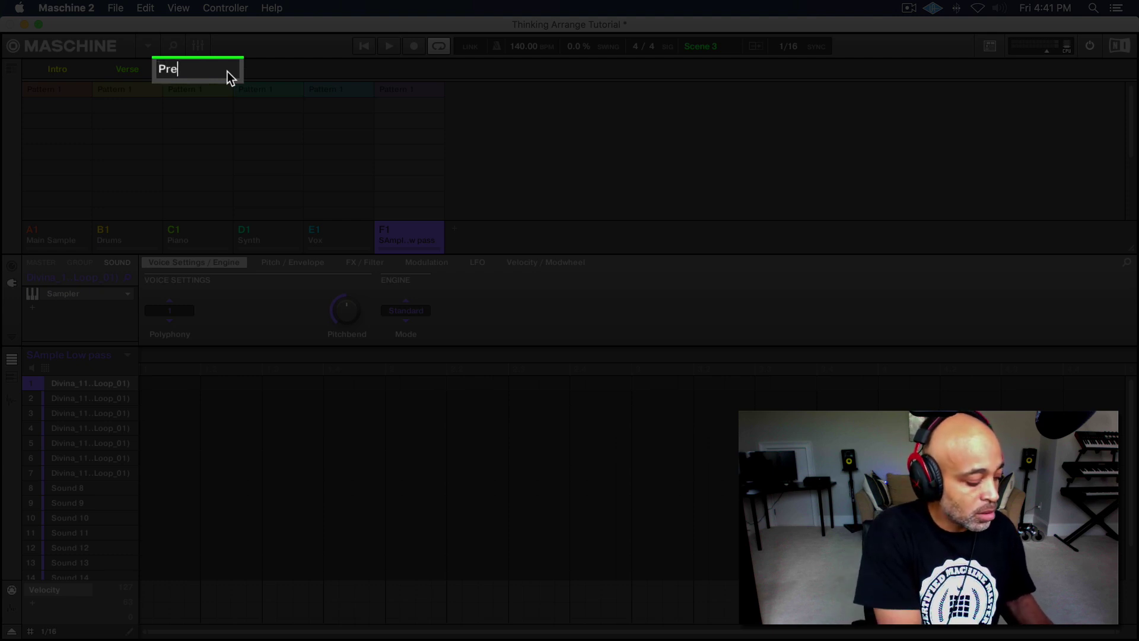
{"action": "type", "text": " Hook"}
{"action": "key", "text": "Return"}
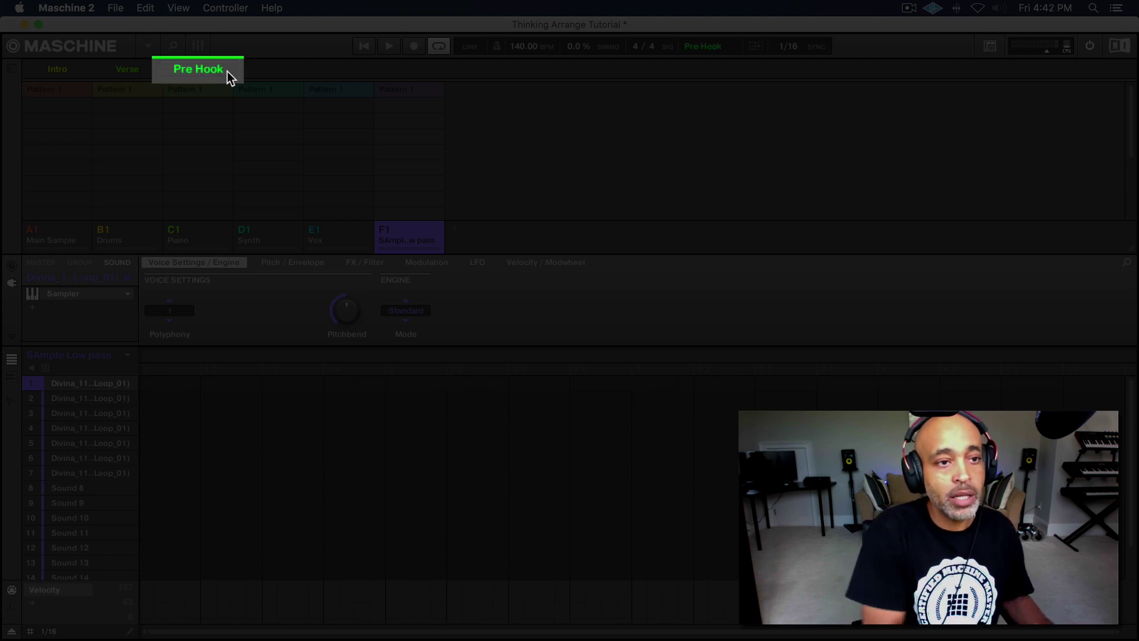
Assign Pattern 1 of Main Sample, Drums, Piano and SAmple Low pass to the Pre Hook scene
{"action": "left_click", "coordinate": [54, 90]}
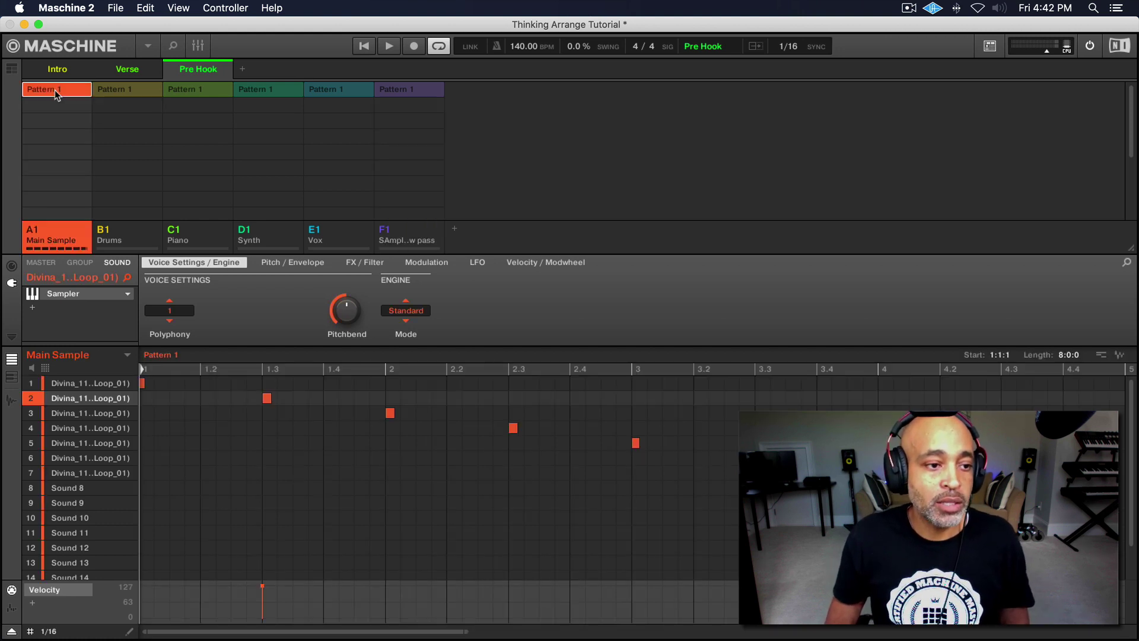
{"action": "left_click", "coordinate": [129, 91]}
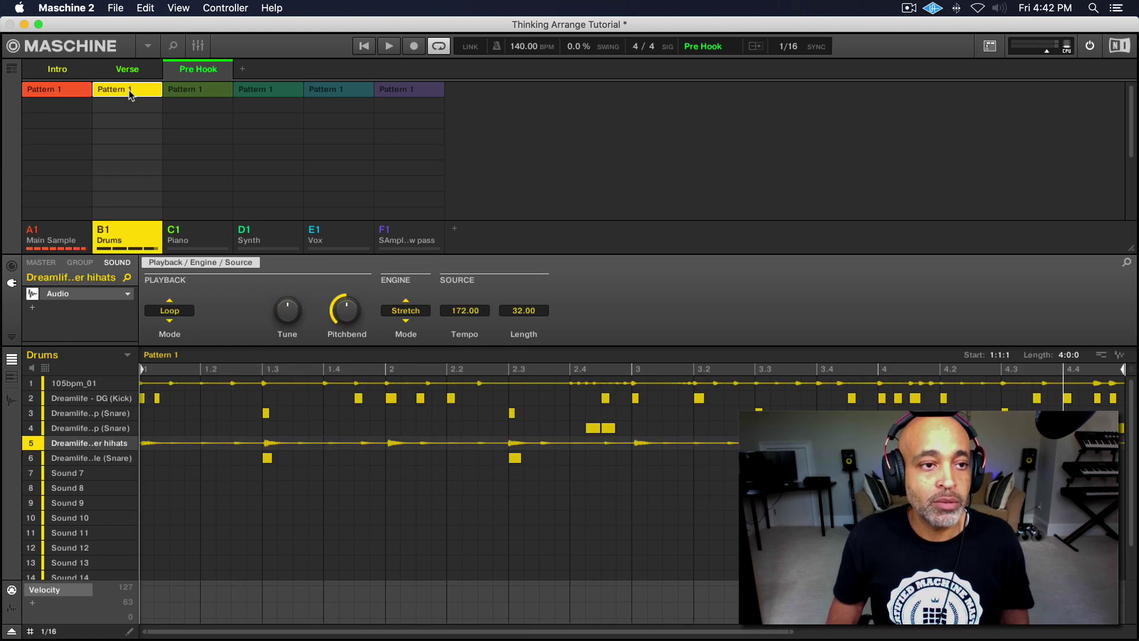
{"action": "left_click", "coordinate": [204, 92]}
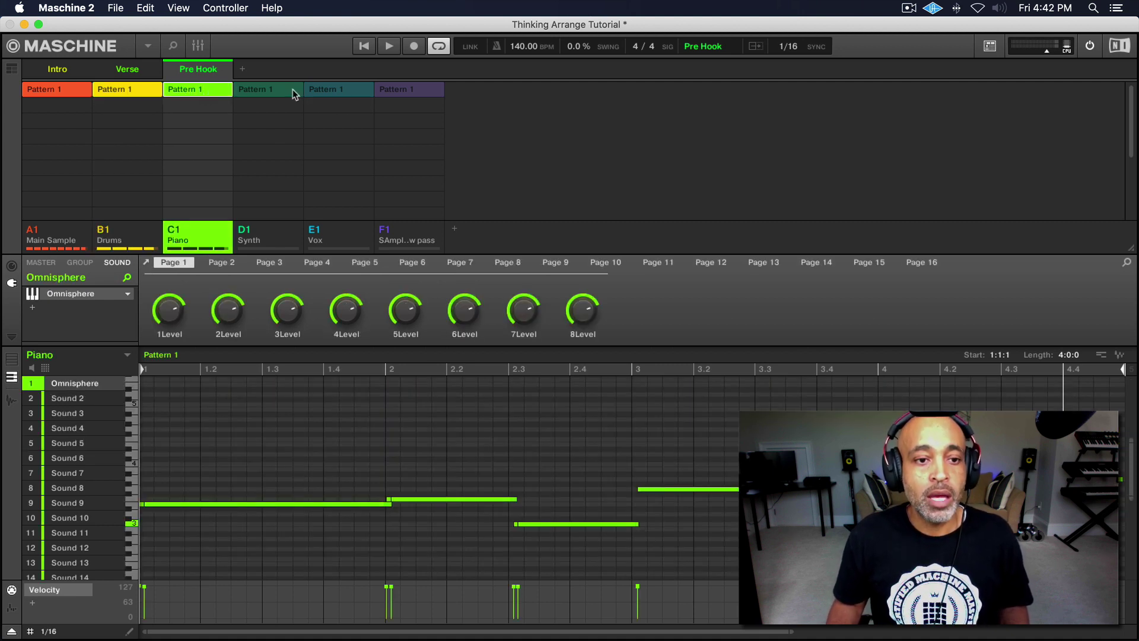
{"action": "left_click", "coordinate": [424, 91]}
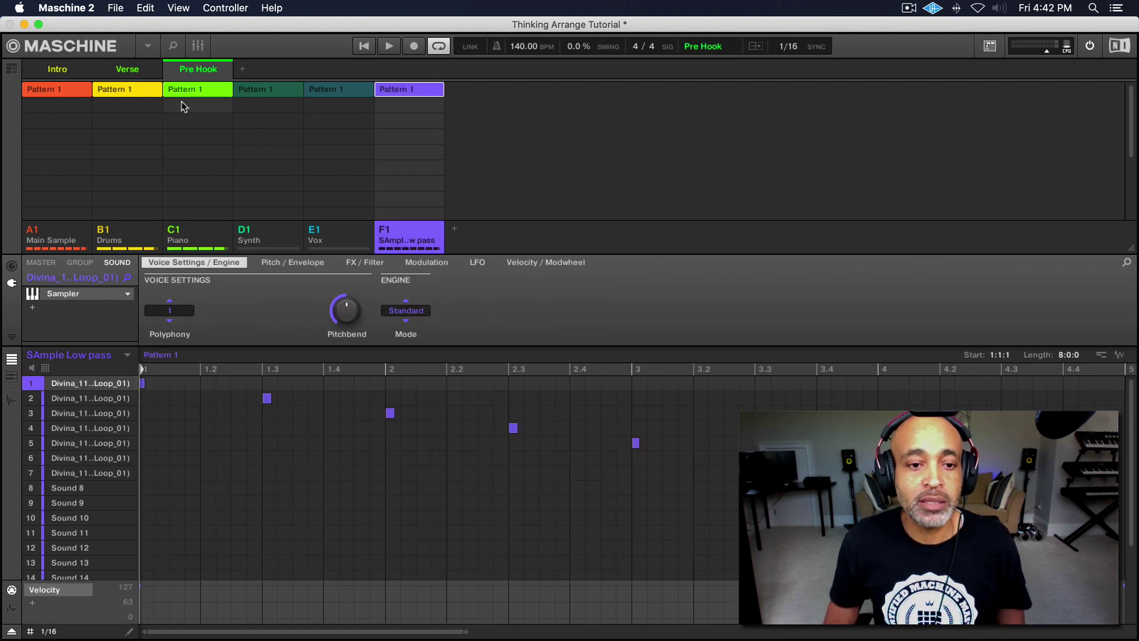
Remove the Main Sample group's Pattern 1 from the Pre Hook scene and play the scene back
{"action": "left_click", "coordinate": [58, 89]}
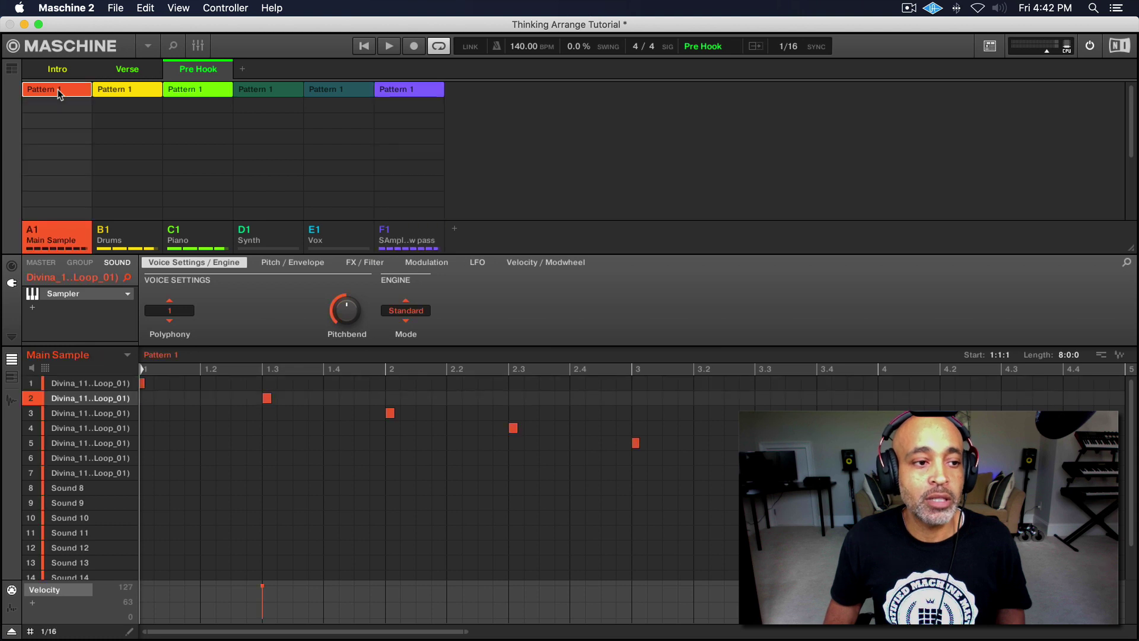
{"action": "left_click", "coordinate": [59, 89]}
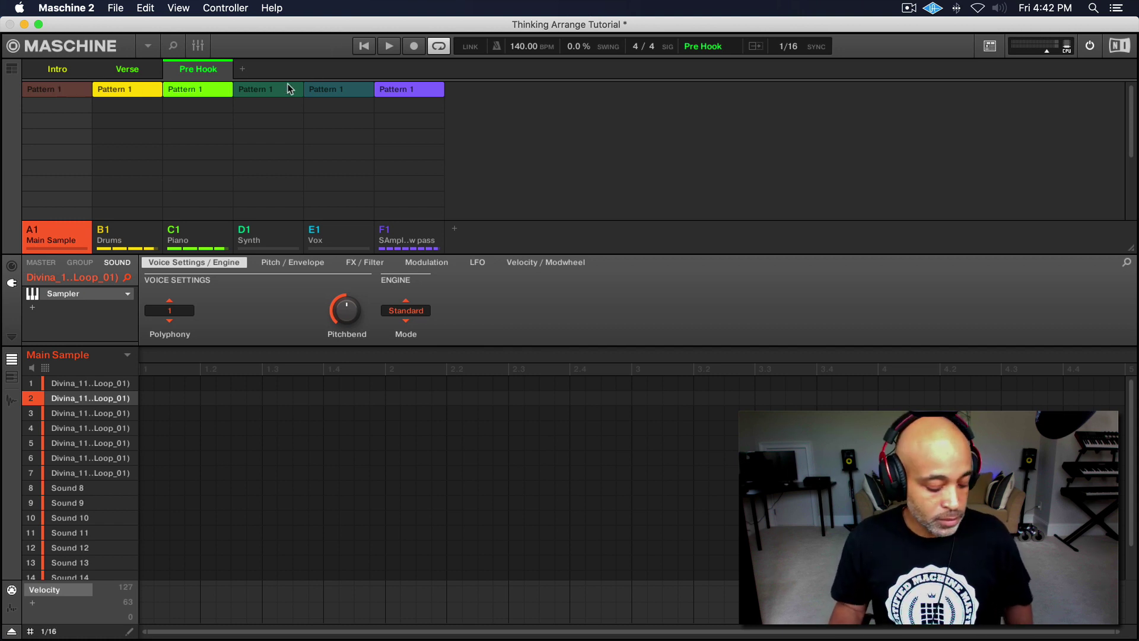
{"action": "key", "text": "space"}
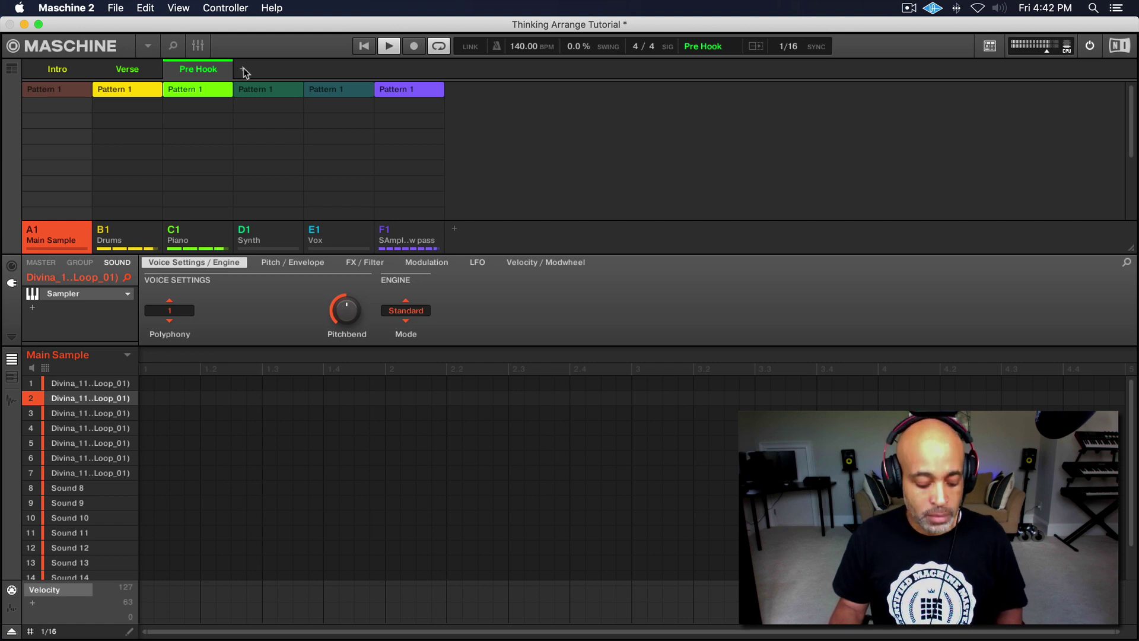
{"action": "key", "text": "space"}
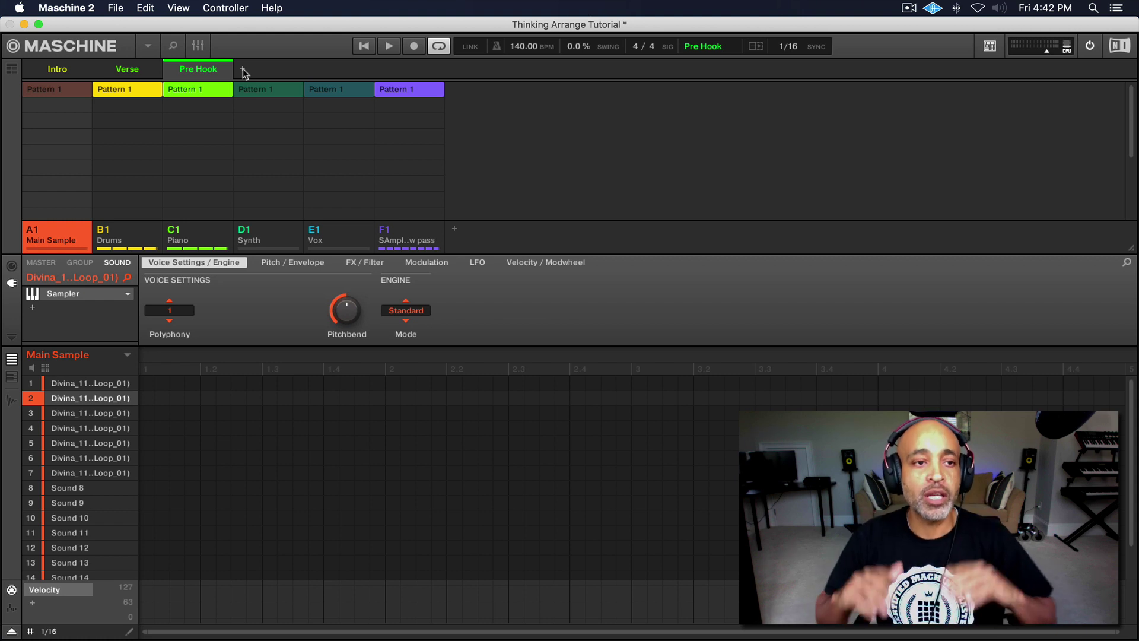
Add a new scene after Pre Hook and name it "Hook"
{"action": "left_click", "coordinate": [243, 70]}
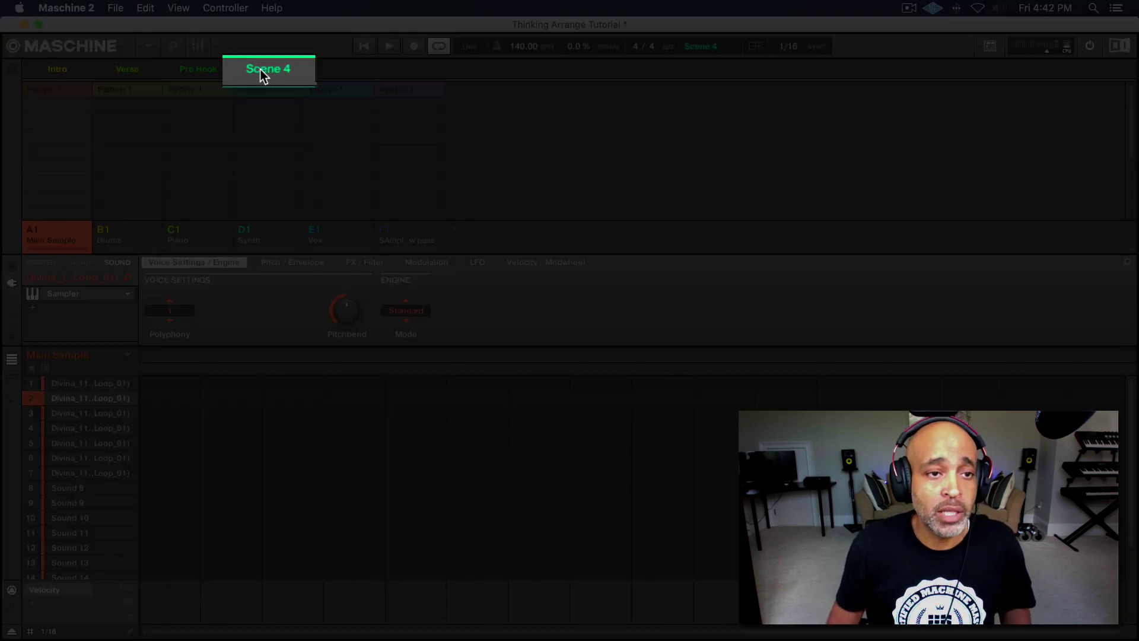
{"action": "double_click", "coordinate": [304, 70]}
{"action": "type", "text": "Hoo"}
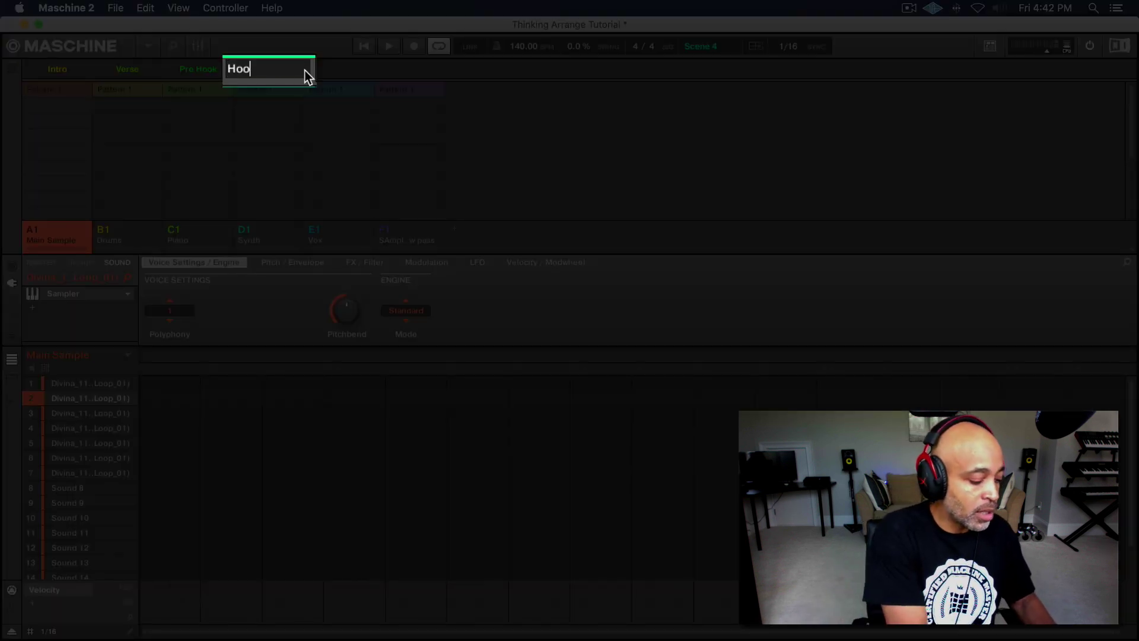
{"action": "type", "text": "k"}
{"action": "key", "text": "Return"}
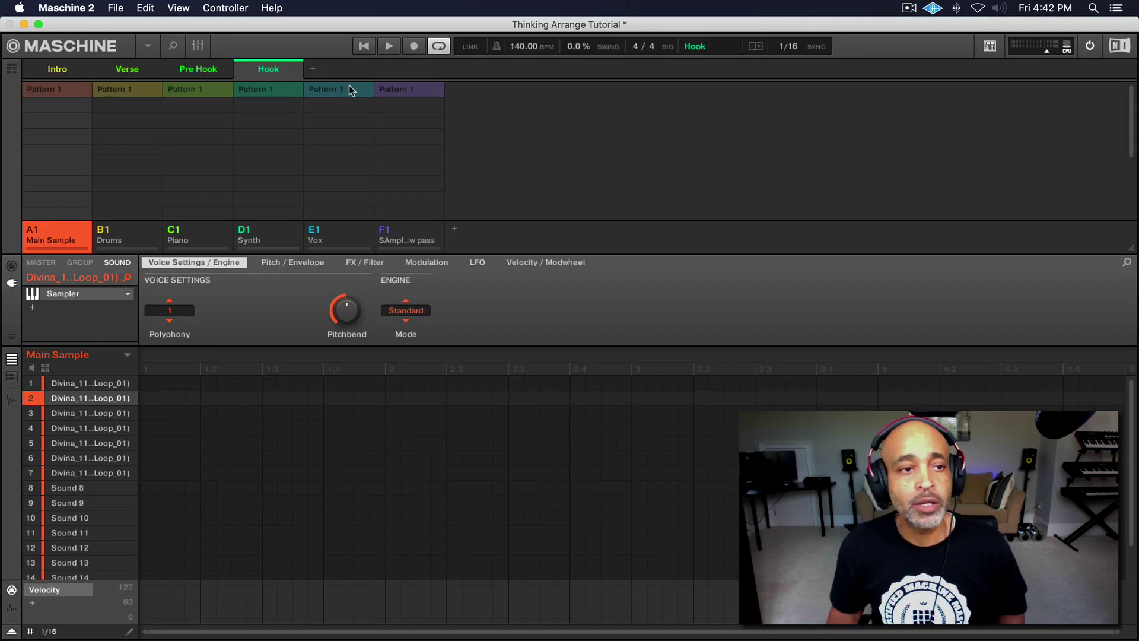
Assign Pattern 1 of all six groups, from Main Sample through SAmple Low pass, to the Hook scene
{"action": "left_click", "coordinate": [69, 89]}
{"action": "left_click", "coordinate": [150, 90]}
{"action": "left_click", "coordinate": [183, 91]}
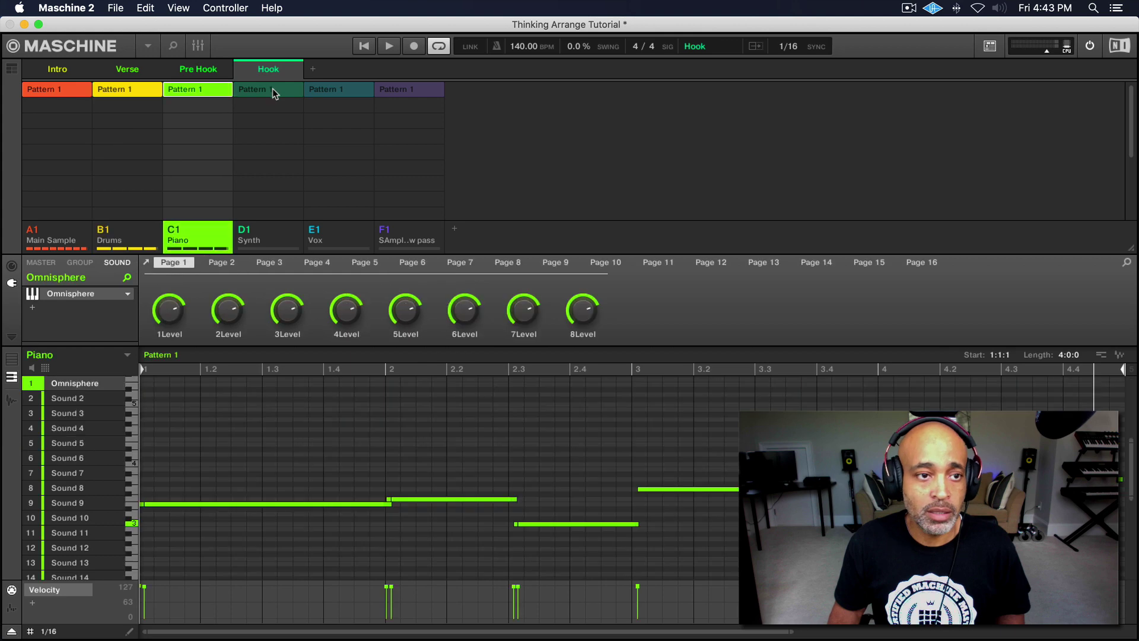
{"action": "left_click", "coordinate": [272, 90]}
{"action": "left_click", "coordinate": [339, 92]}
{"action": "left_click", "coordinate": [403, 92]}
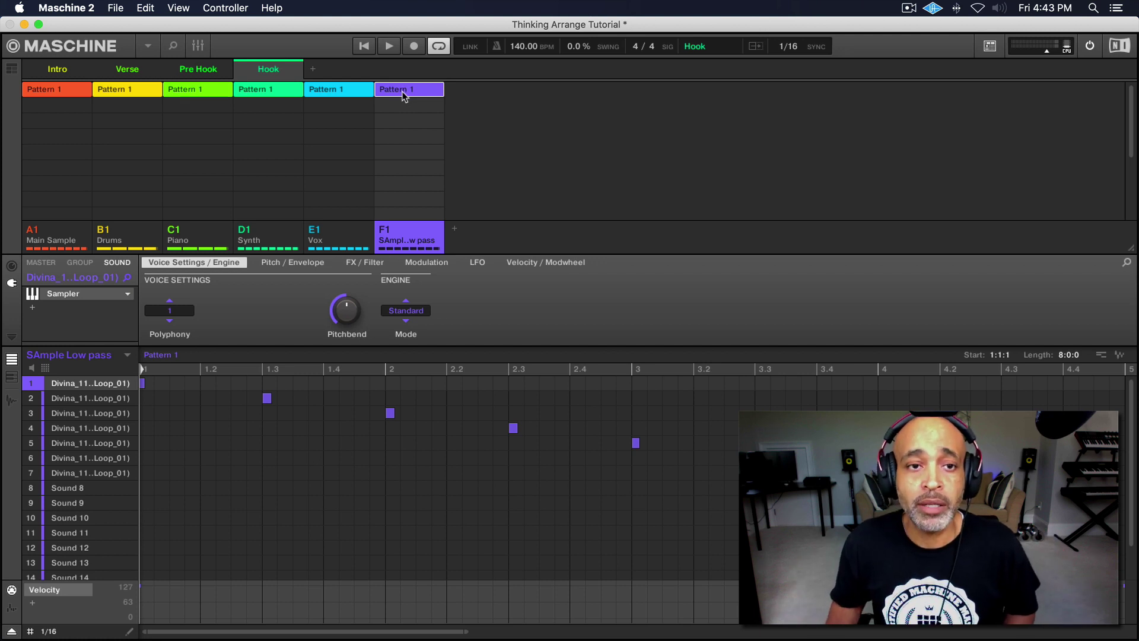
Play back the Hook scene and stop the playback
{"action": "key", "text": "space"}
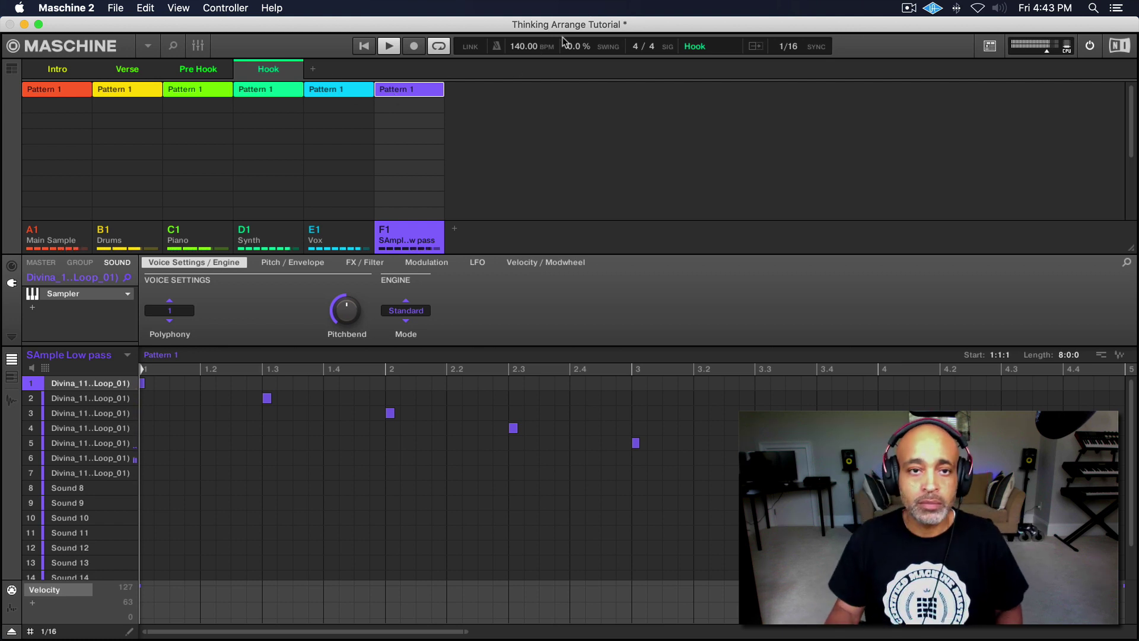
{"action": "left_click", "coordinate": [390, 47]}
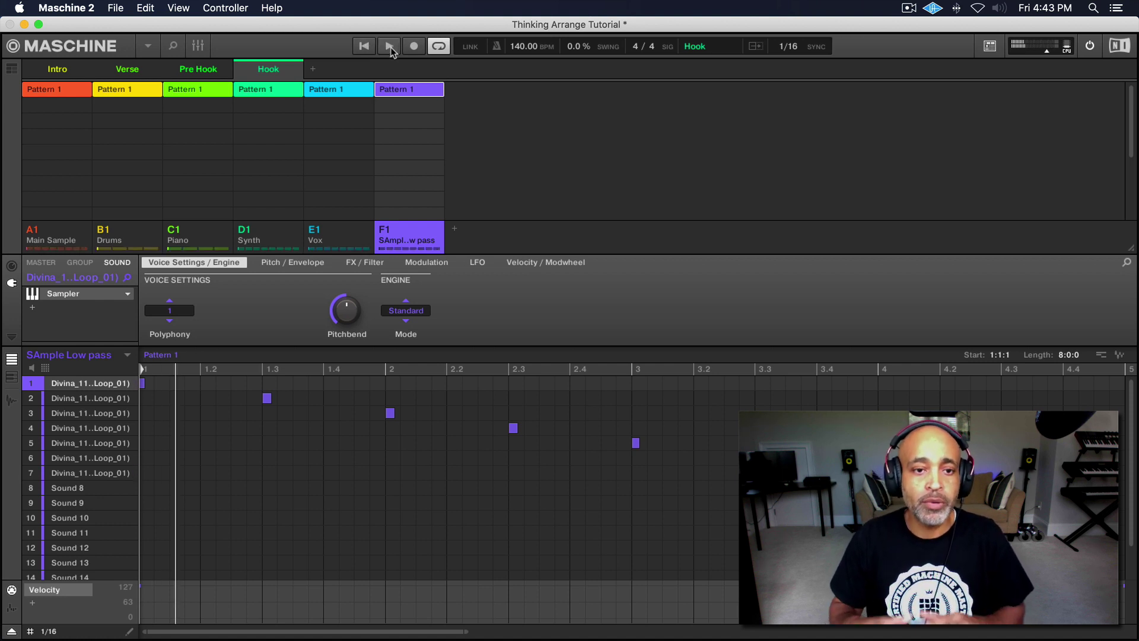
Add a new scene after Hook and name it "Outro"
{"action": "left_click", "coordinate": [314, 70]}
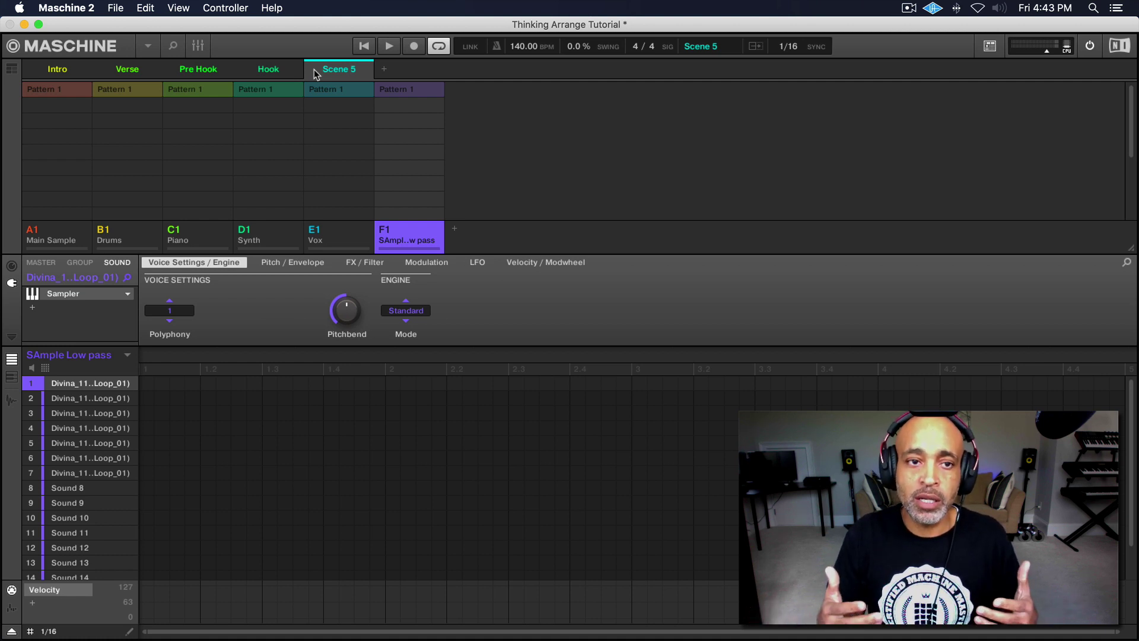
{"action": "double_click", "coordinate": [314, 69]}
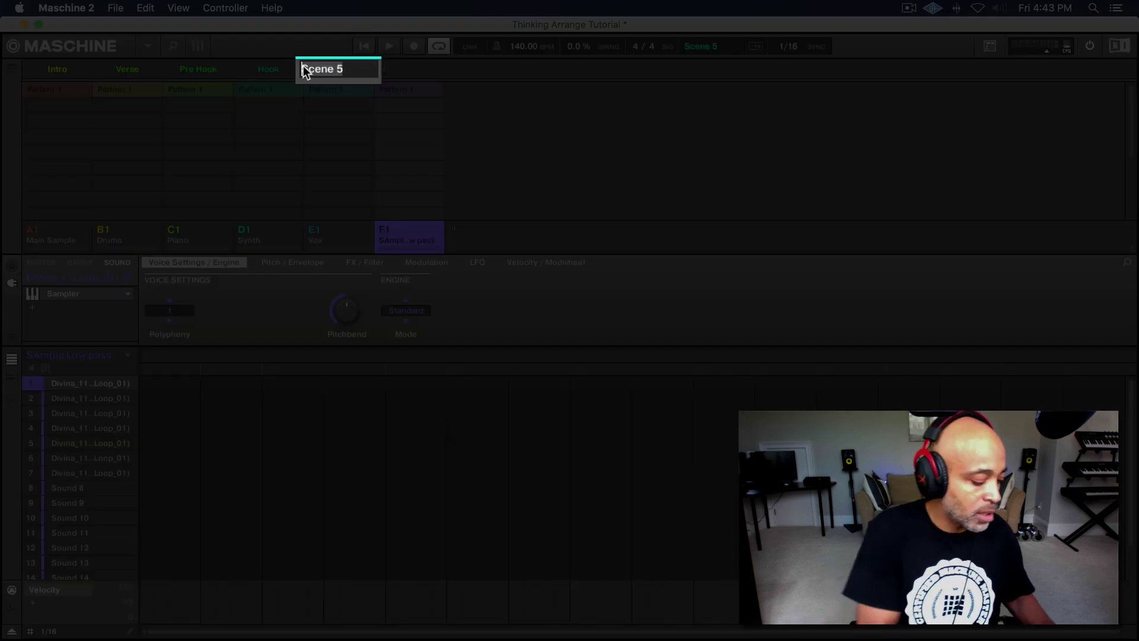
{"action": "type", "text": "Outro"}
{"action": "key", "text": "Return"}
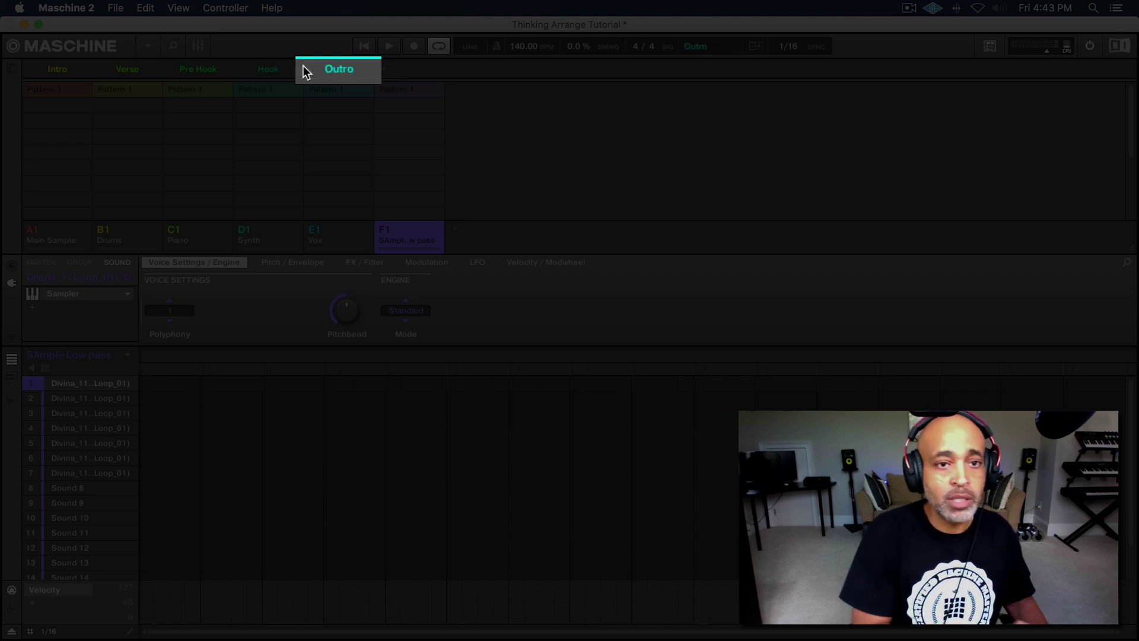
Check the Intro scene's patterns and assign Pattern 1 of Main Sample, Piano and SAmple Low pass to the Outro scene
{"action": "left_click", "coordinate": [62, 69]}
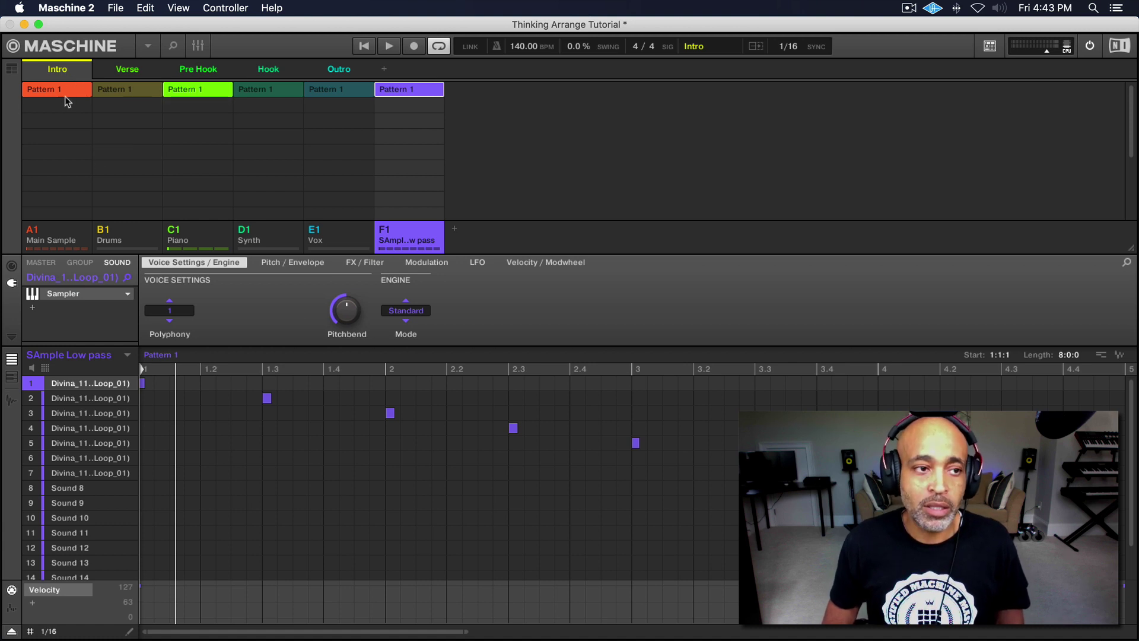
{"action": "left_click", "coordinate": [339, 69]}
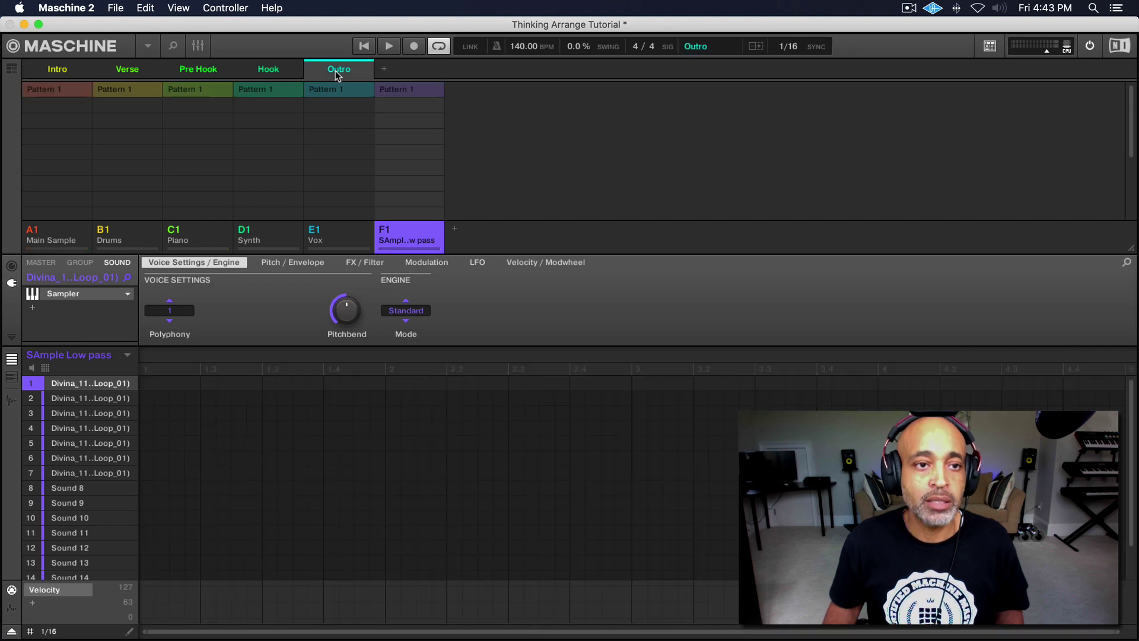
{"action": "left_click", "coordinate": [55, 93]}
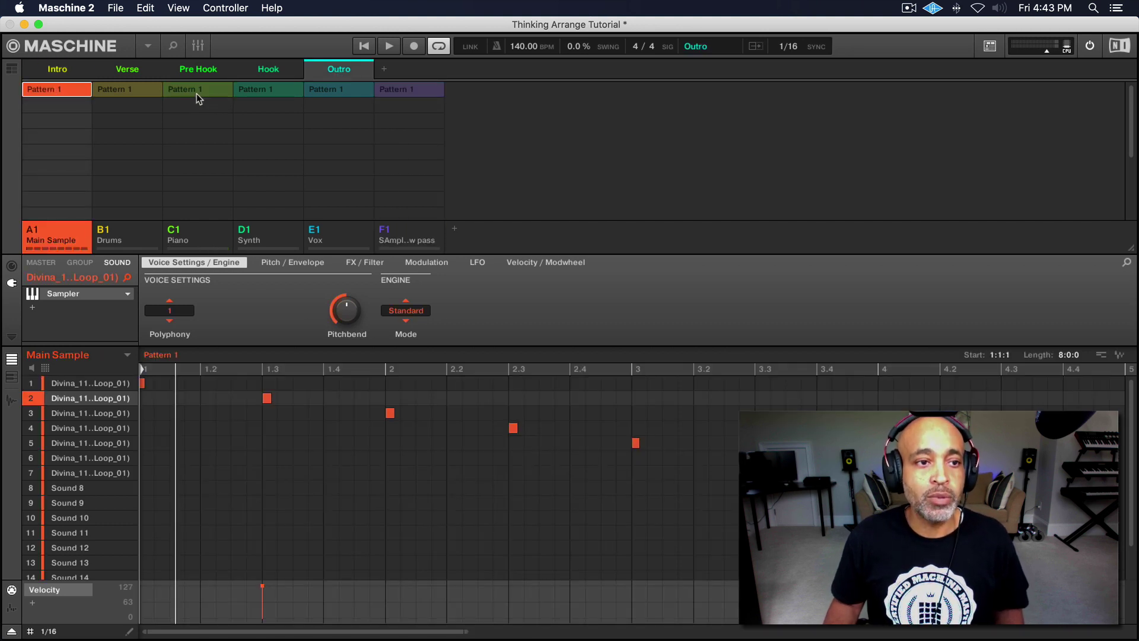
{"action": "left_click", "coordinate": [199, 95]}
{"action": "left_click", "coordinate": [417, 90]}
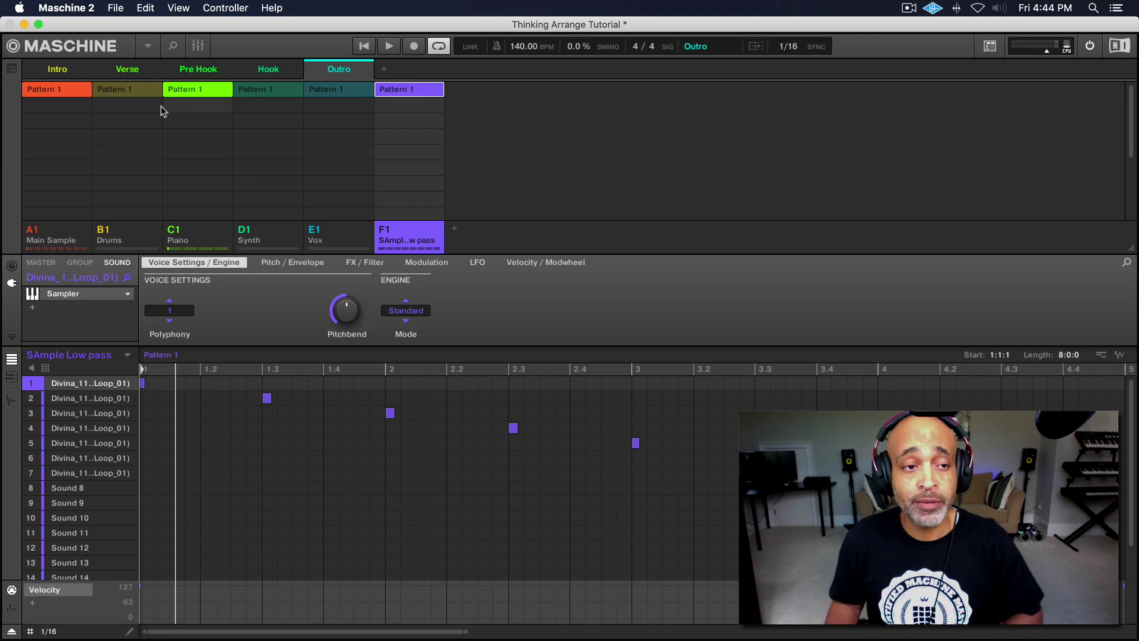
Switch to the song arrangement view, create a section at bar 1 and assign the Intro scene to it
{"action": "left_click", "coordinate": [11, 72]}
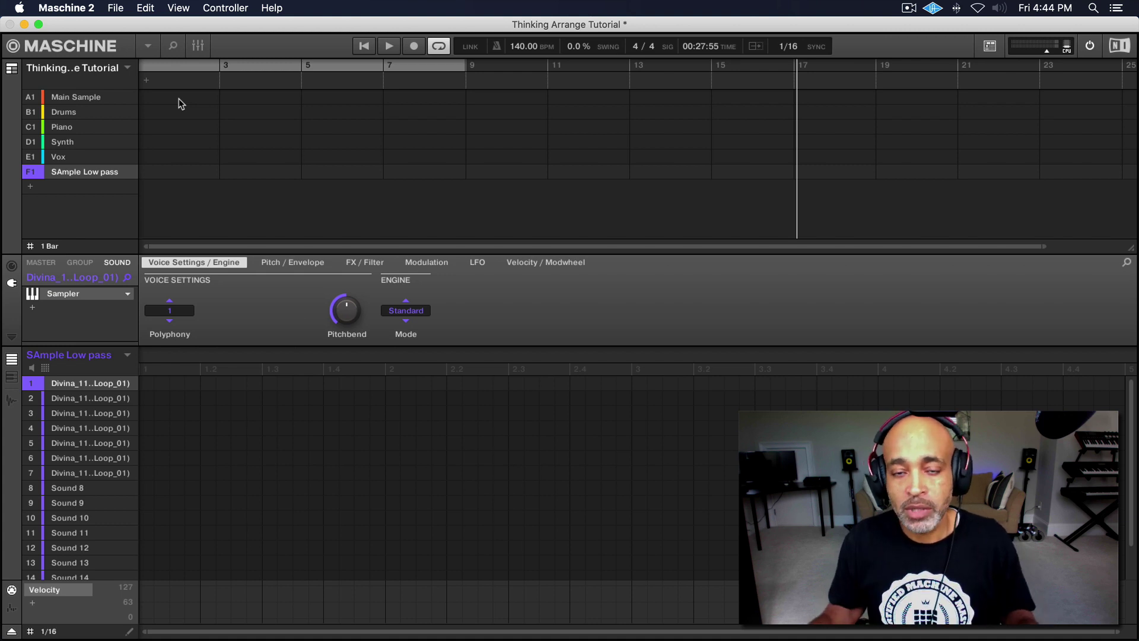
{"action": "left_click", "coordinate": [147, 81]}
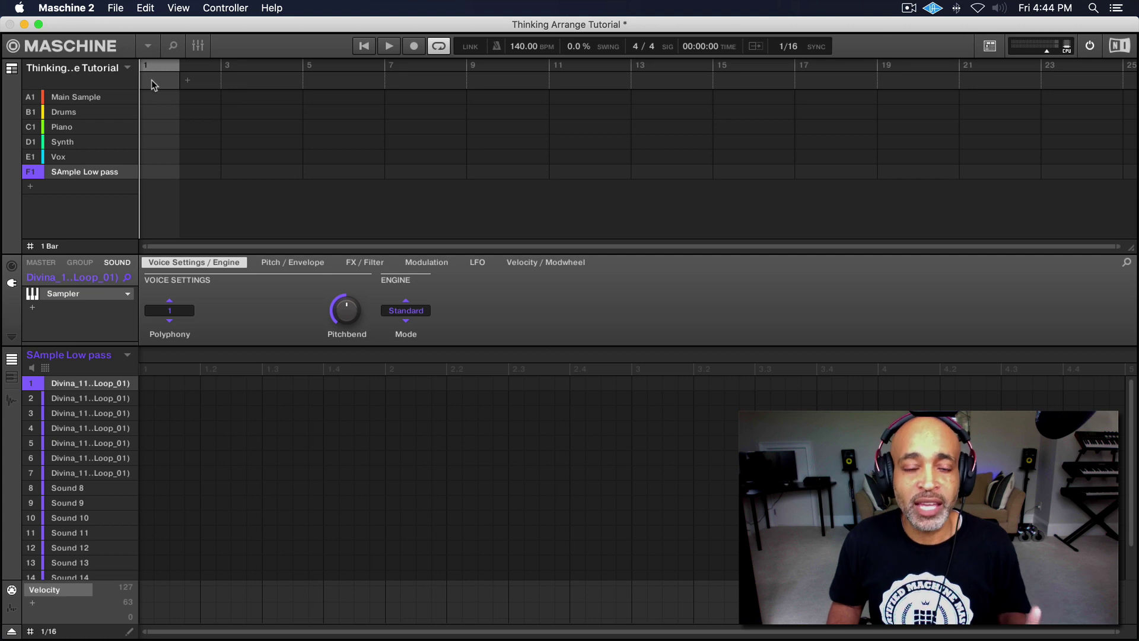
{"action": "right_click", "coordinate": [151, 79]}
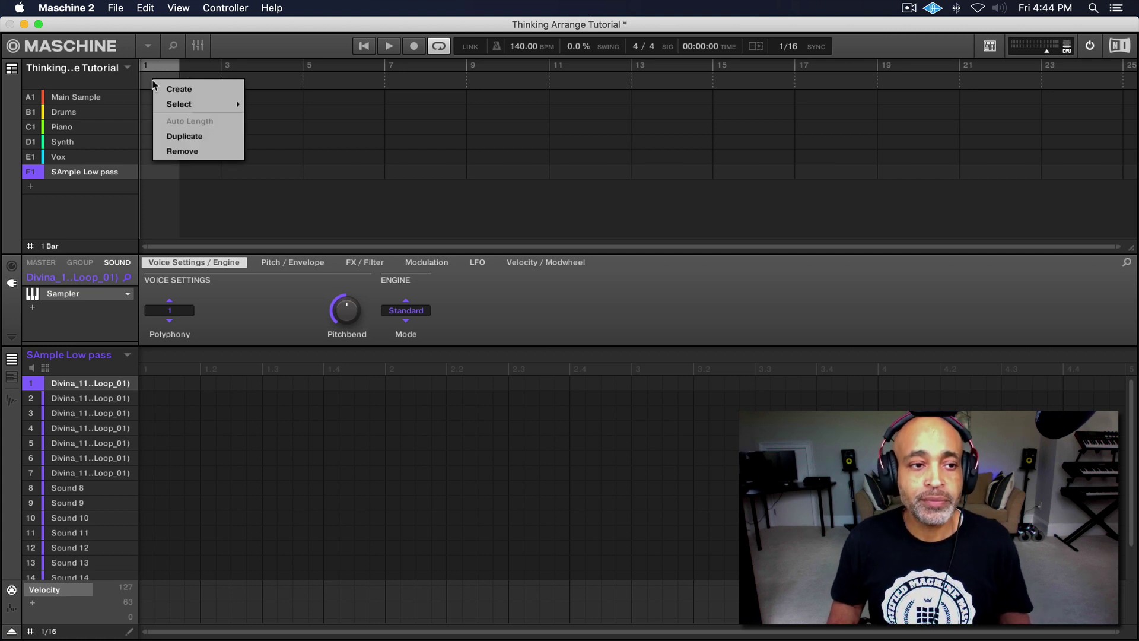
{"action": "mouse_move", "coordinate": [180, 107]}
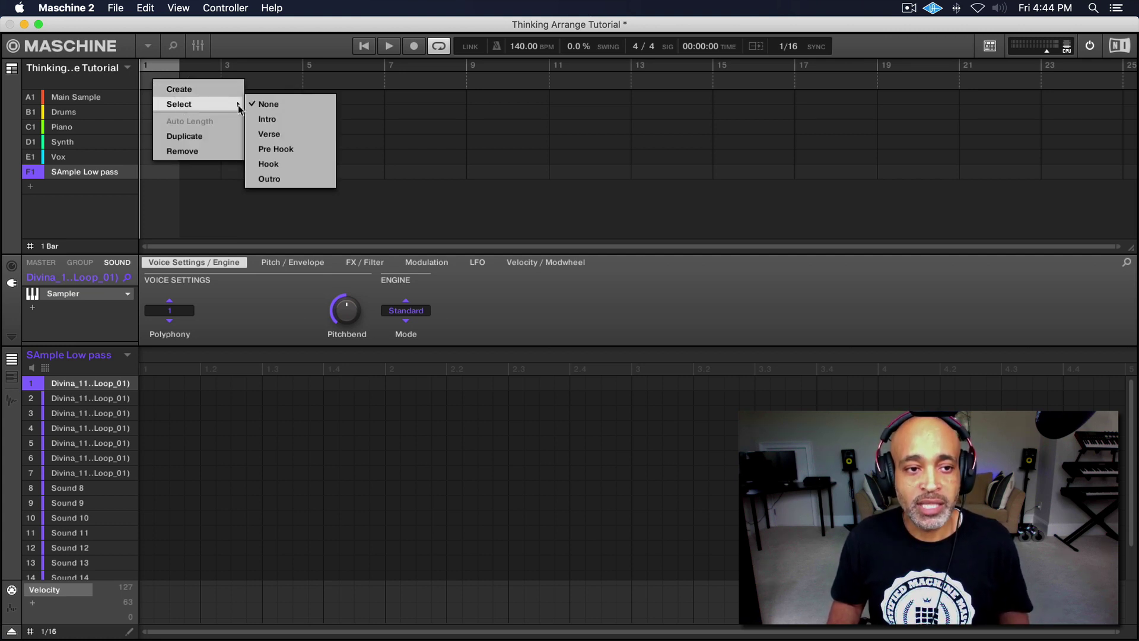
{"action": "left_click", "coordinate": [267, 119]}
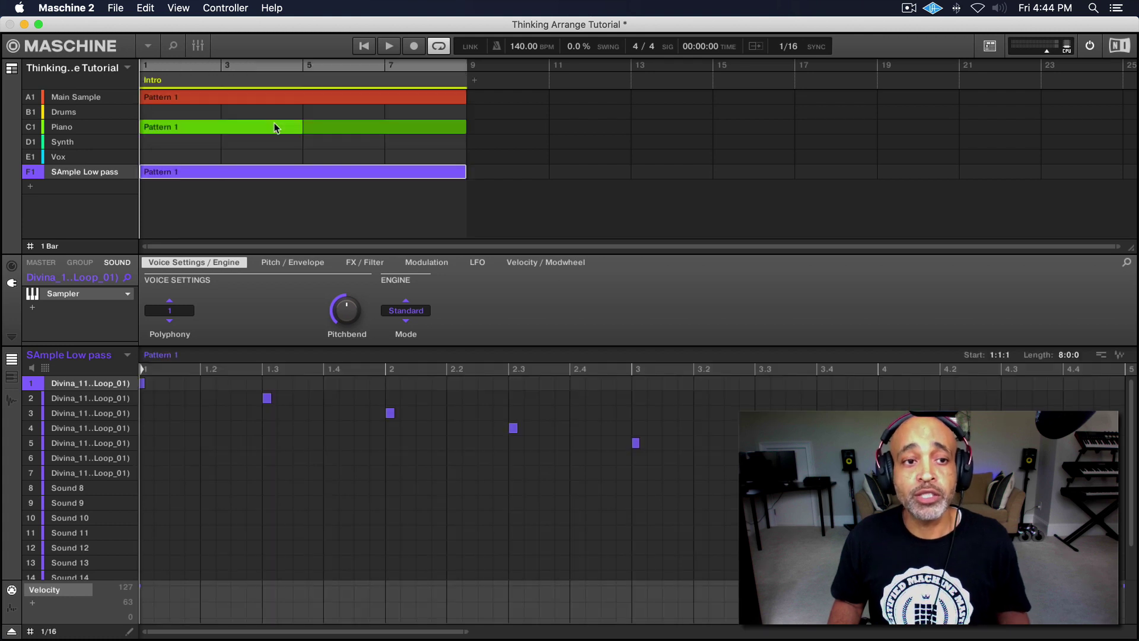
Add a section at bar 9, right after Intro, and assign the Verse scene to it
{"action": "left_click", "coordinate": [475, 81]}
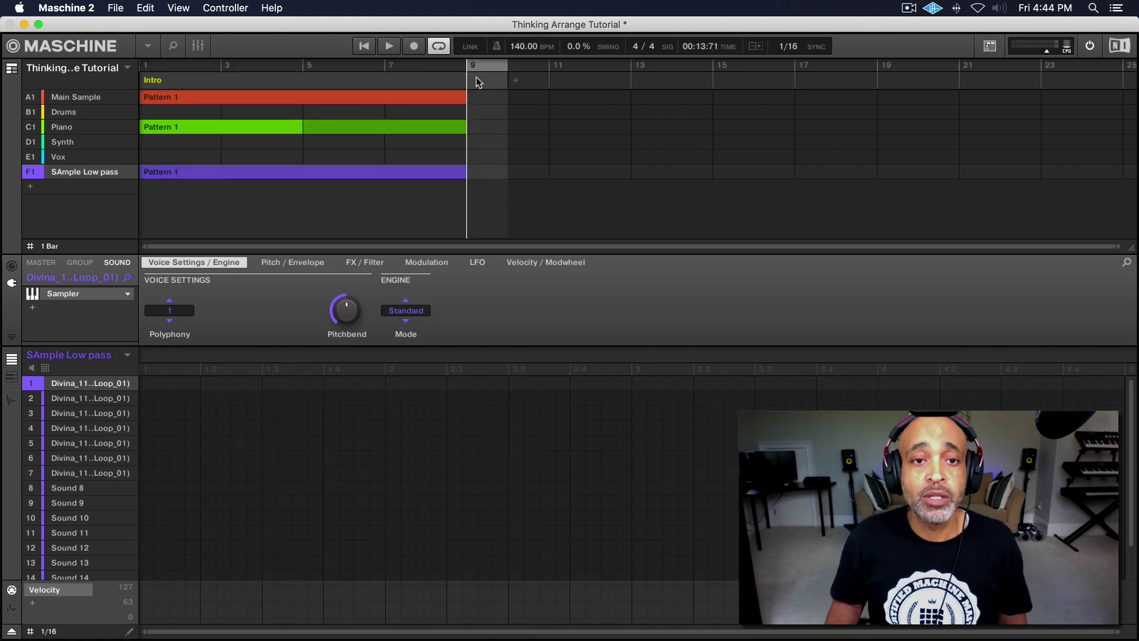
{"action": "left_click", "coordinate": [478, 83]}
{"action": "mouse_move", "coordinate": [529, 102]}
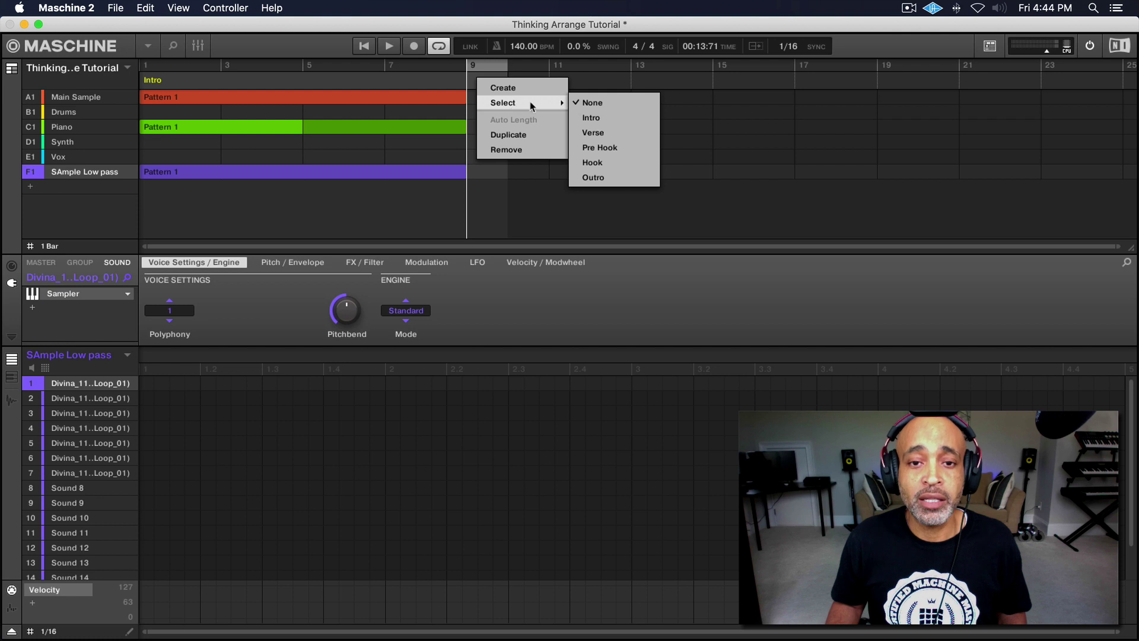
{"action": "left_click", "coordinate": [604, 134]}
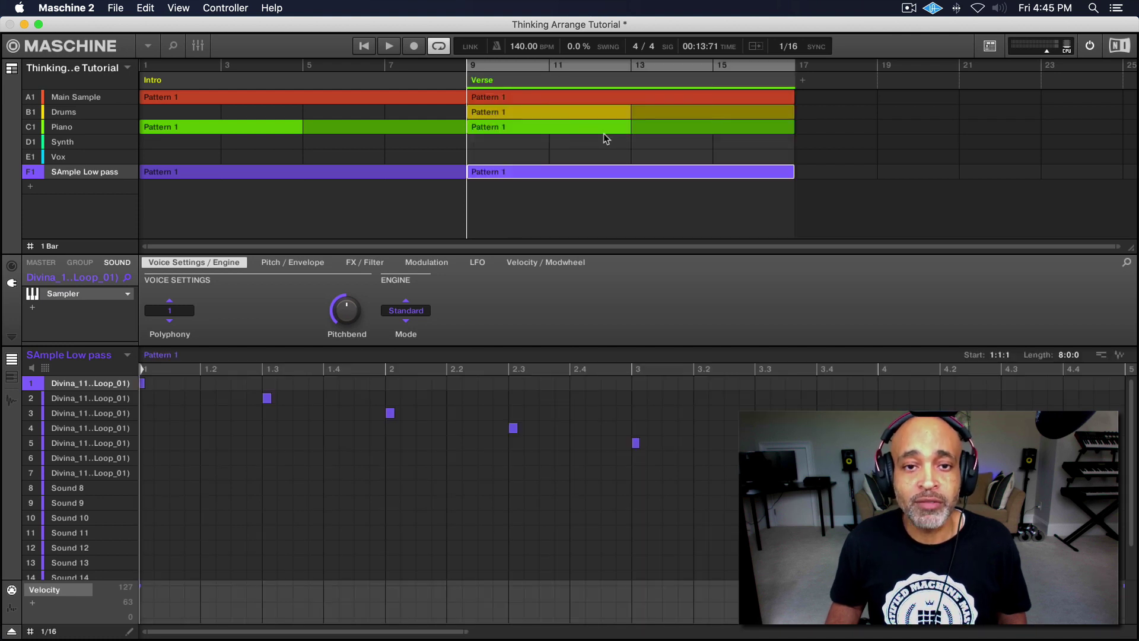
Add a section at bar 17, right after Verse, and assign the Pre Hook scene to it
{"action": "left_click", "coordinate": [802, 79]}
{"action": "right_click", "coordinate": [825, 82]}
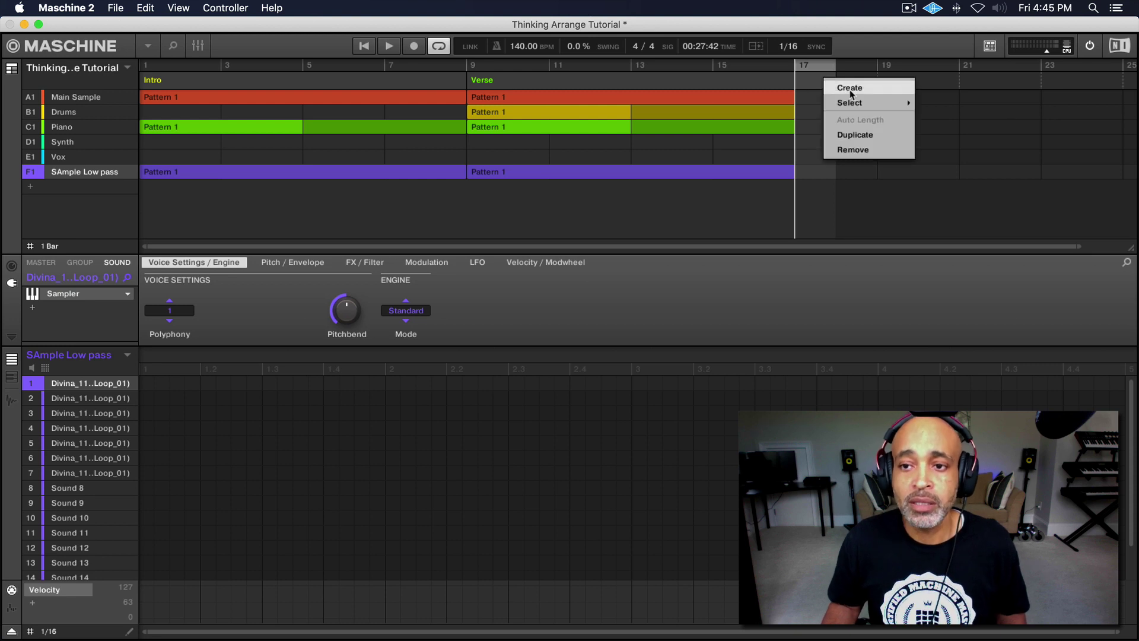
{"action": "mouse_move", "coordinate": [851, 103]}
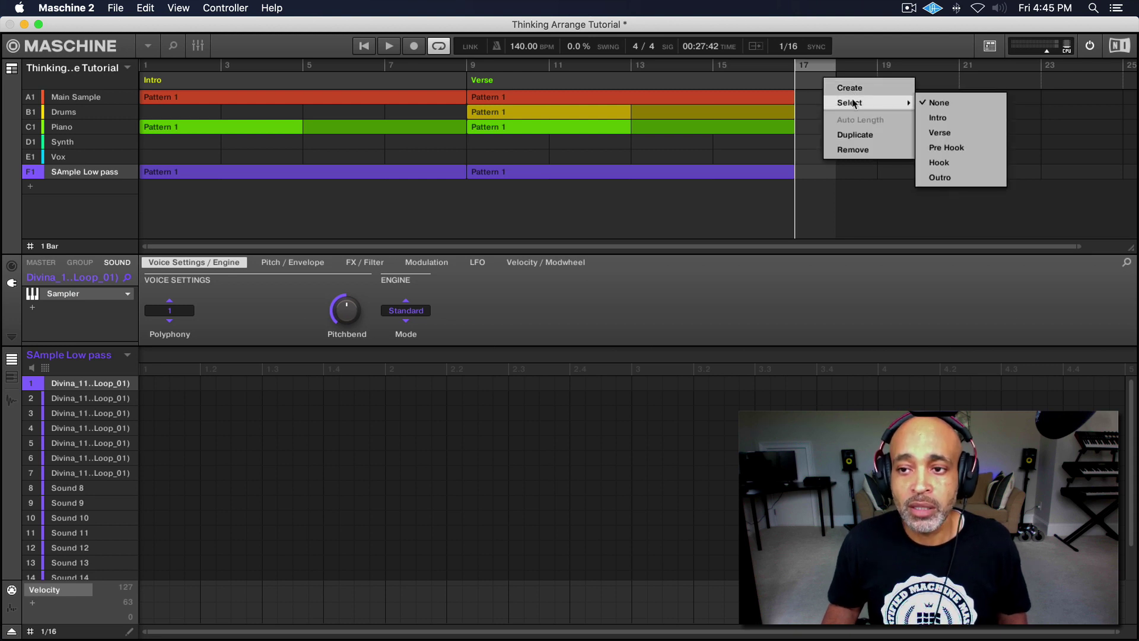
{"action": "left_click", "coordinate": [947, 148]}
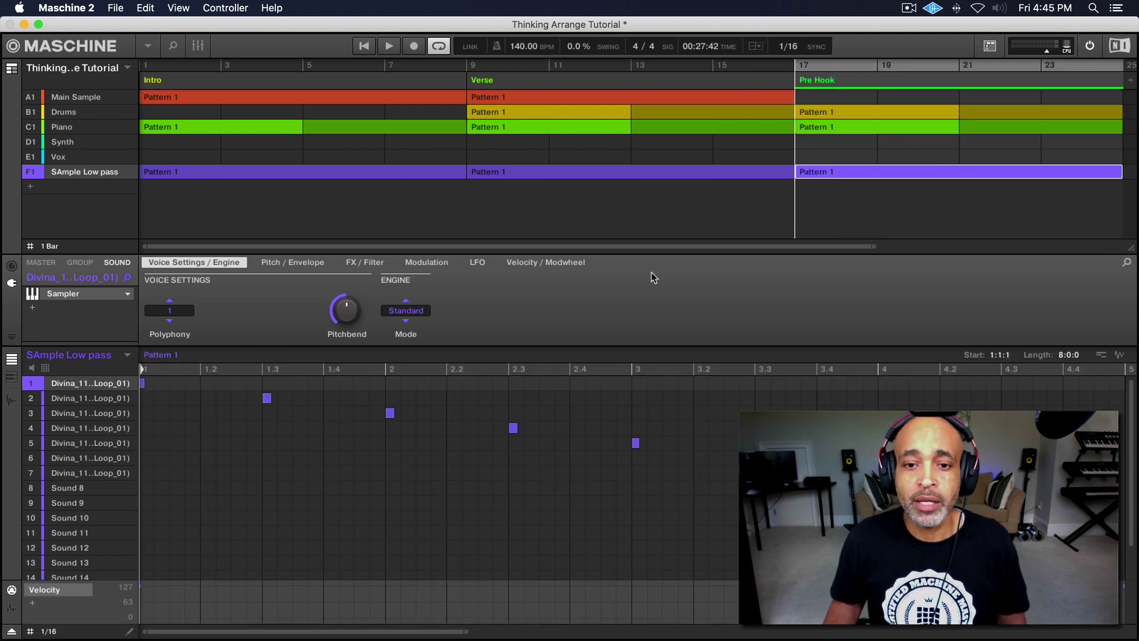
Add a section at bar 25, right after Pre Hook, and assign the Hook scene to it
{"action": "left_click_drag", "start_coordinate": [620, 246], "coordinate": [620, 255]}
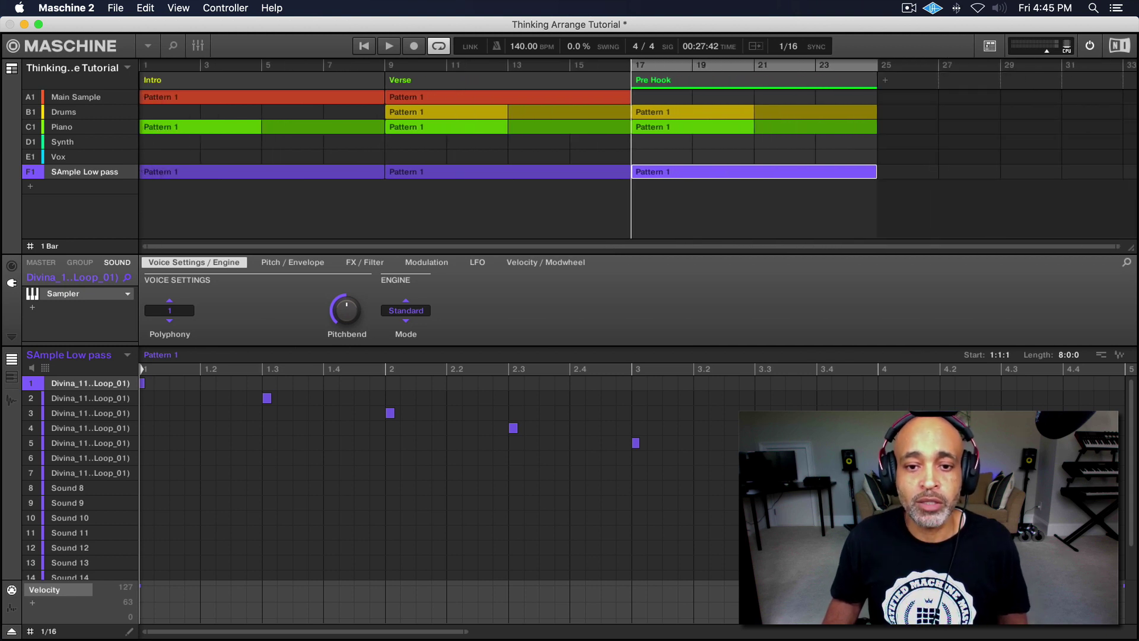
{"action": "left_click", "coordinate": [885, 83]}
{"action": "right_click", "coordinate": [886, 85]}
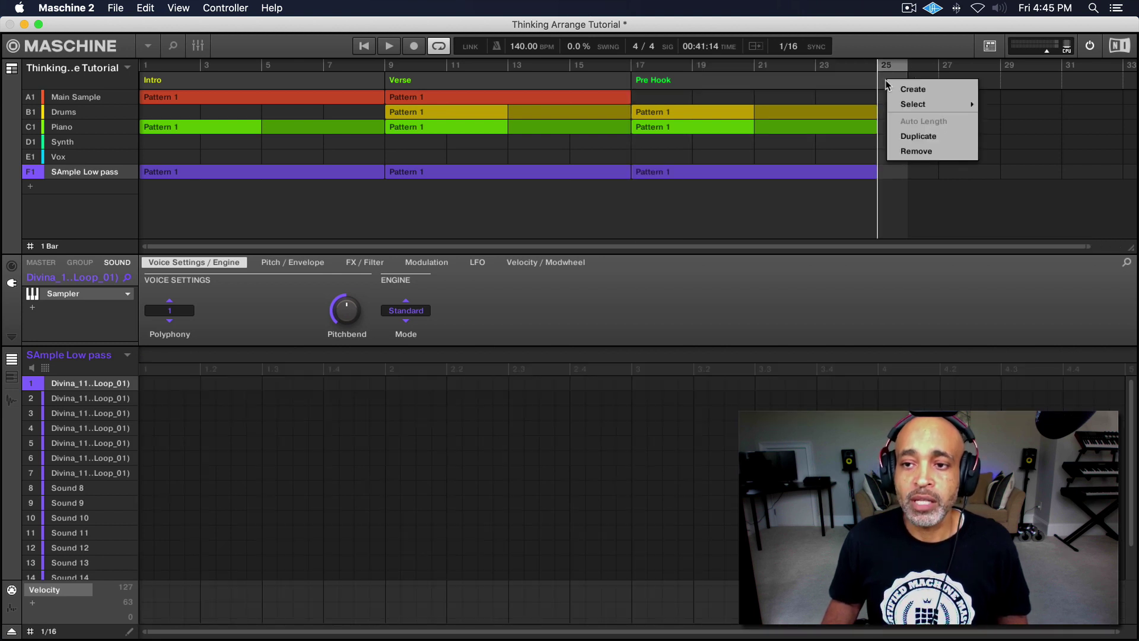
{"action": "mouse_move", "coordinate": [922, 105]}
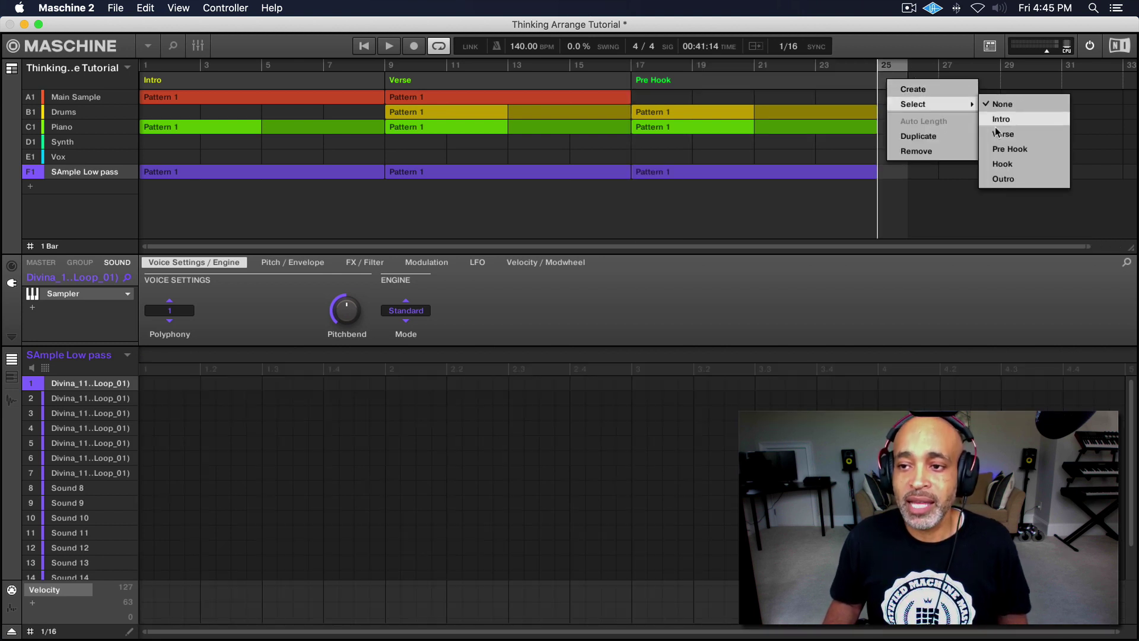
{"action": "left_click", "coordinate": [1007, 165]}
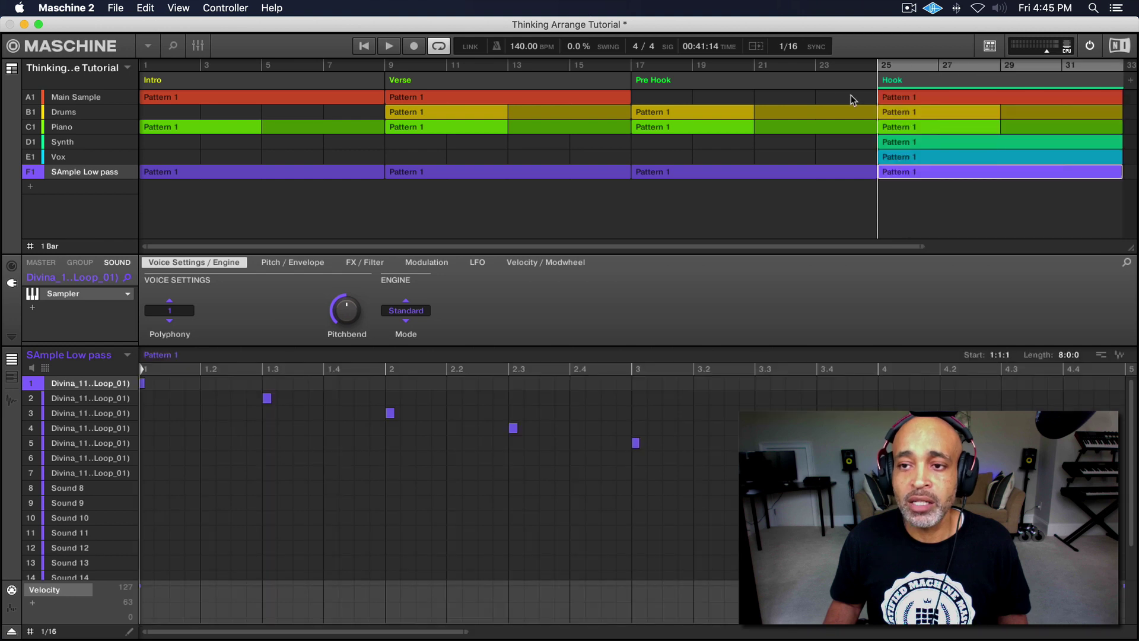
Add another section at bar 33 and assign the Hook scene to it as a repeat
{"action": "mouse_move", "coordinate": [713, 246]}
{"action": "left_mouse_down"}
{"action": "mouse_move", "coordinate": [715, 279]}
{"action": "mouse_move", "coordinate": [717, 237]}
{"action": "left_mouse_up"}
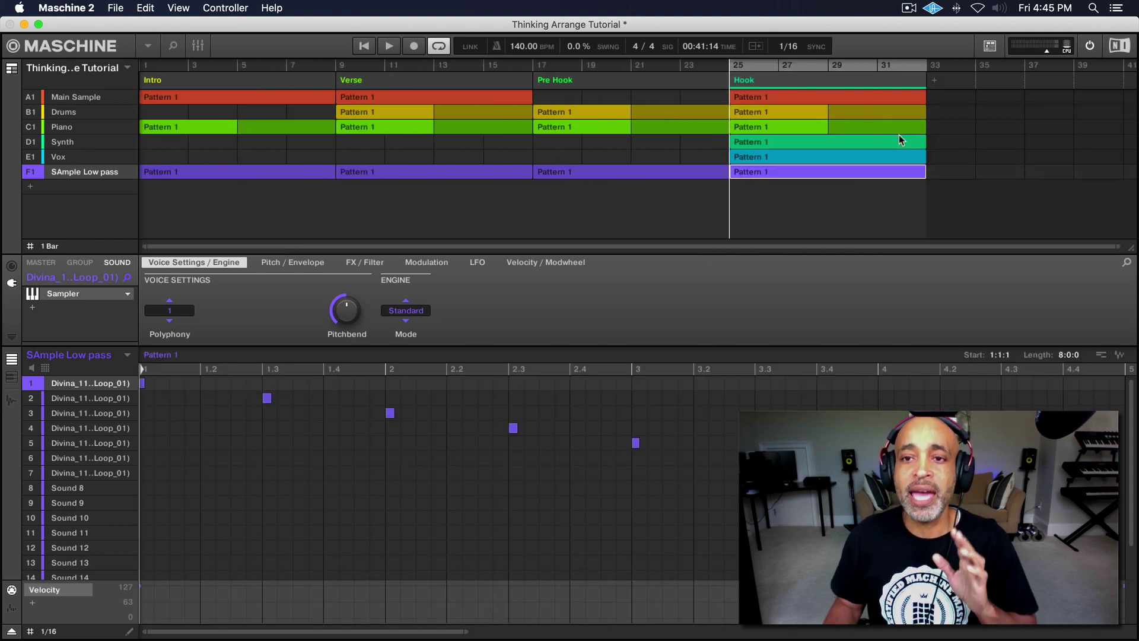
{"action": "left_click", "coordinate": [935, 80]}
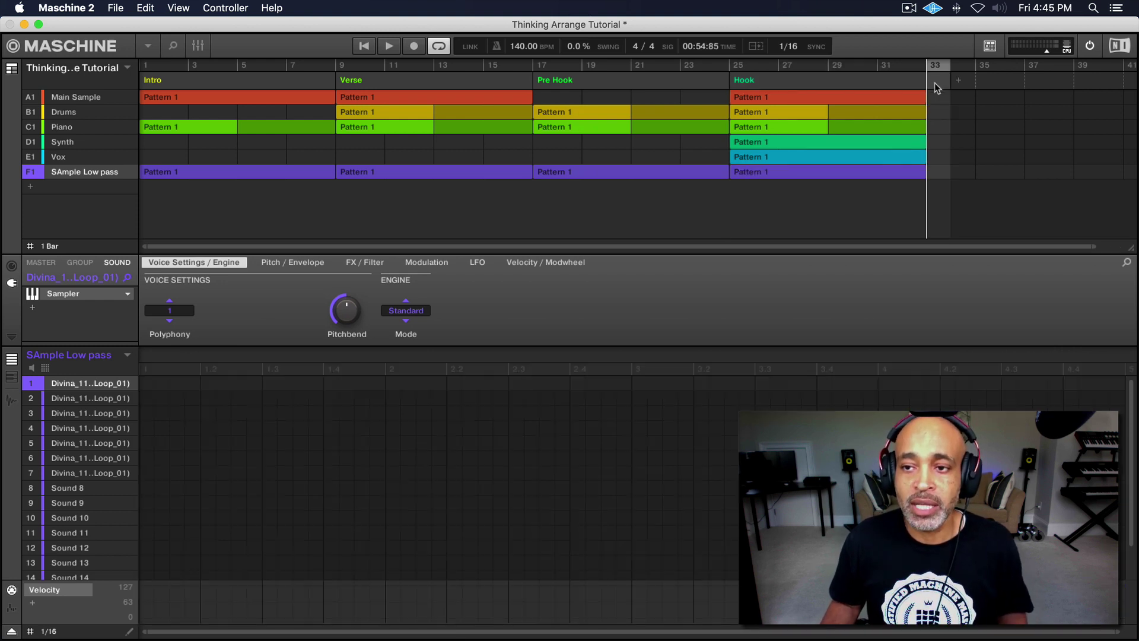
{"action": "right_click", "coordinate": [934, 82]}
{"action": "mouse_move", "coordinate": [960, 106]}
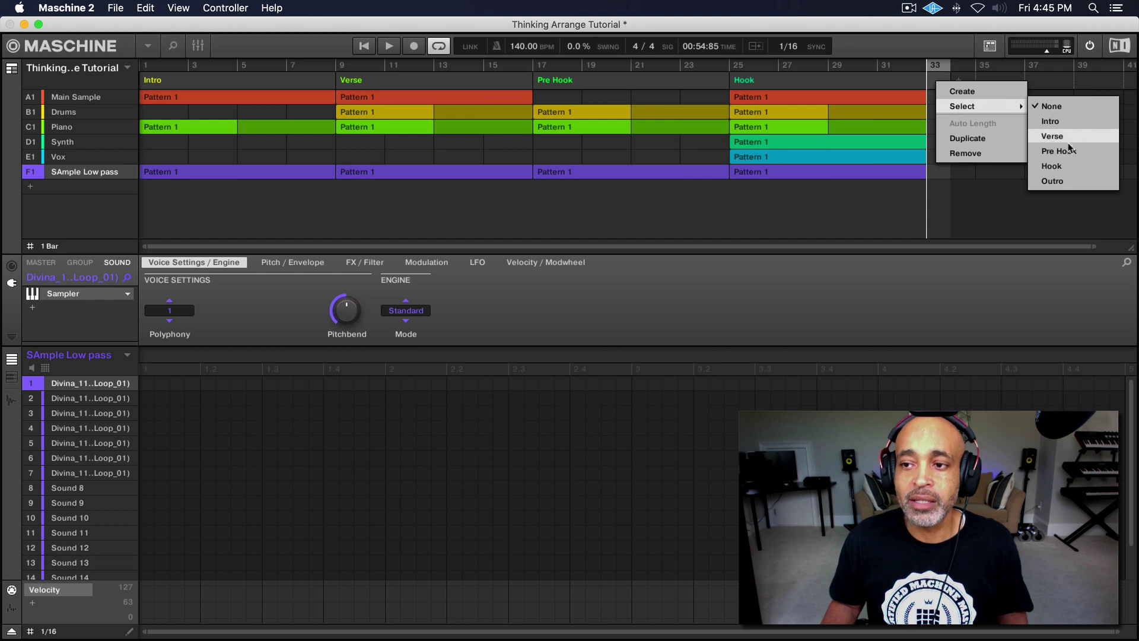
{"action": "left_click", "coordinate": [1054, 166]}
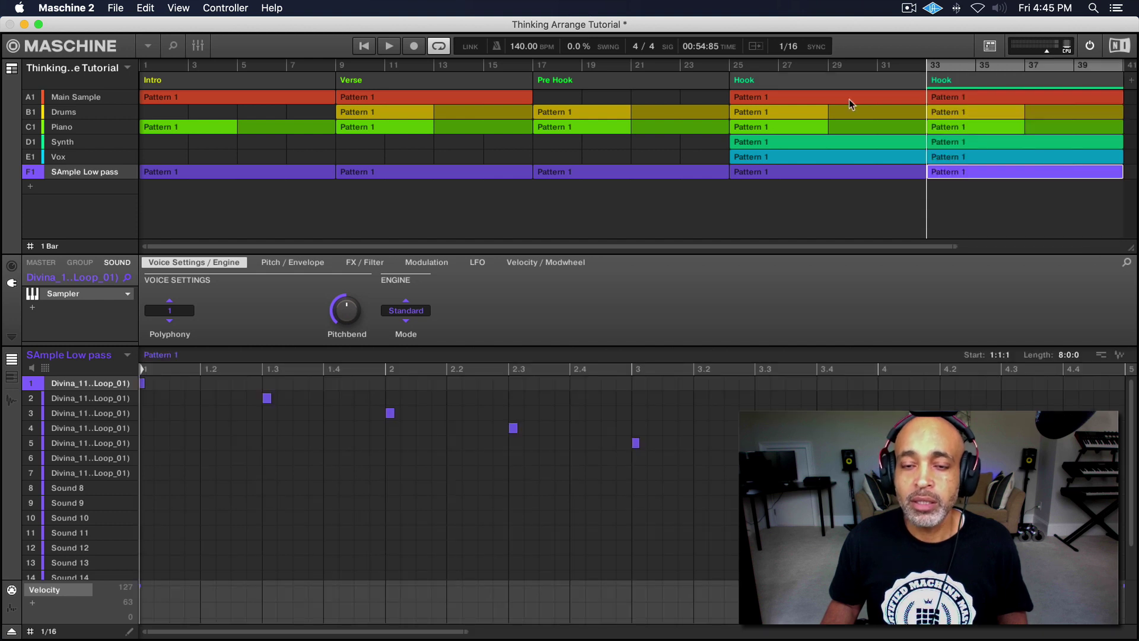
Add a closing section at bar 73, after the last Hook, and assign the Outro scene to it
{"action": "scroll", "coordinate": [849, 99], "scroll_direction": "right", "scroll_amount": 3}
{"action": "scroll", "coordinate": [910, 191], "scroll_direction": "right", "scroll_amount": 2}
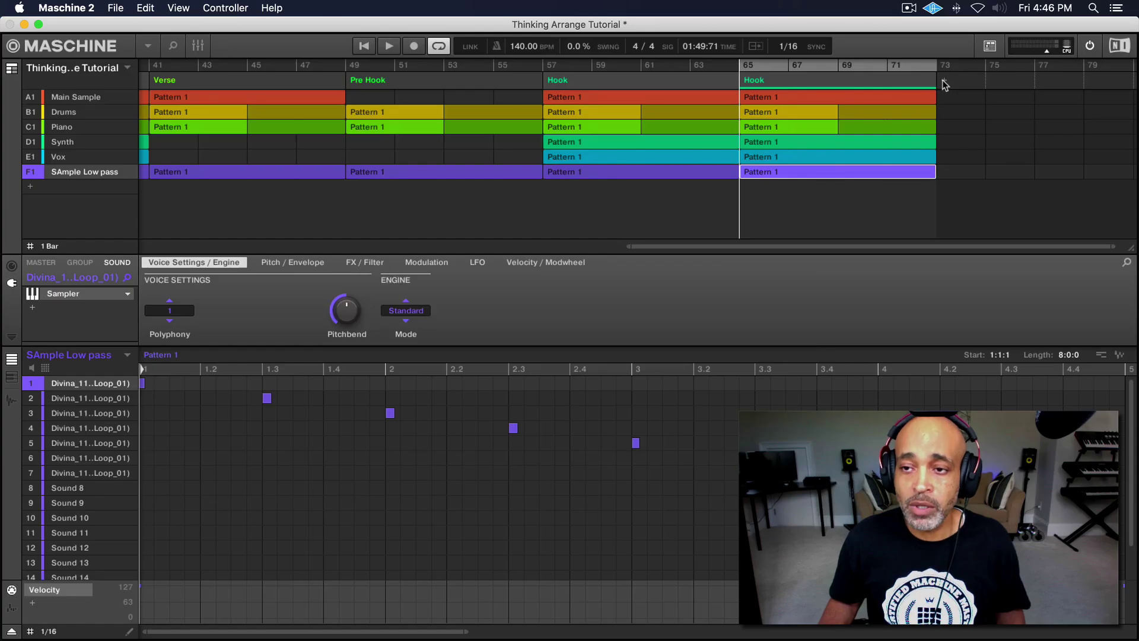
{"action": "left_click", "coordinate": [941, 82]}
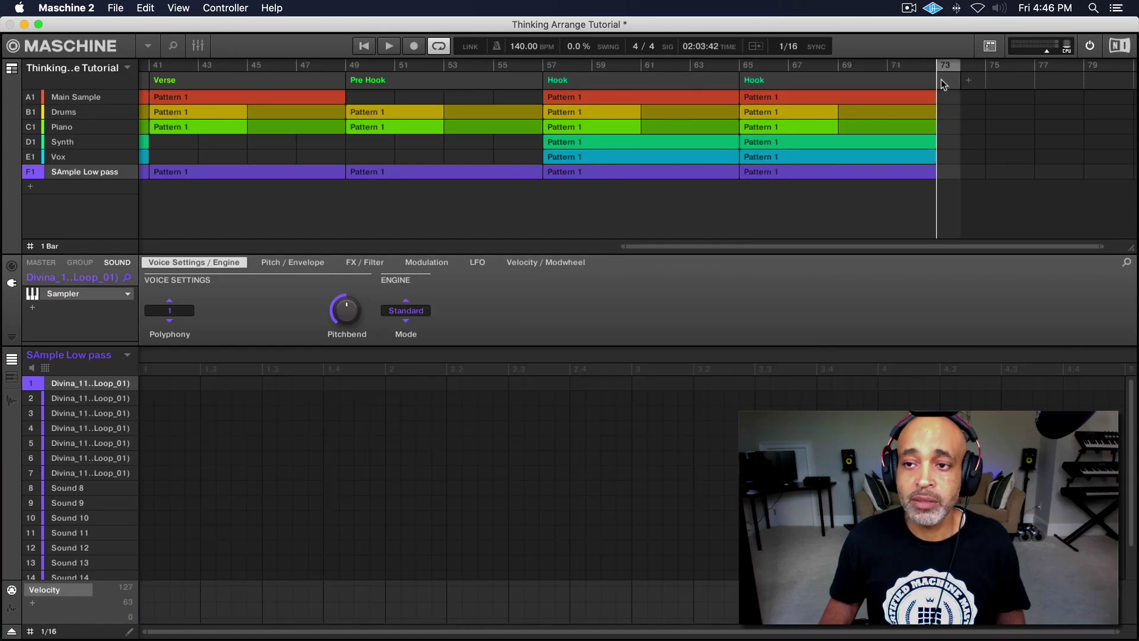
{"action": "right_click", "coordinate": [941, 81]}
{"action": "mouse_move", "coordinate": [1002, 103]}
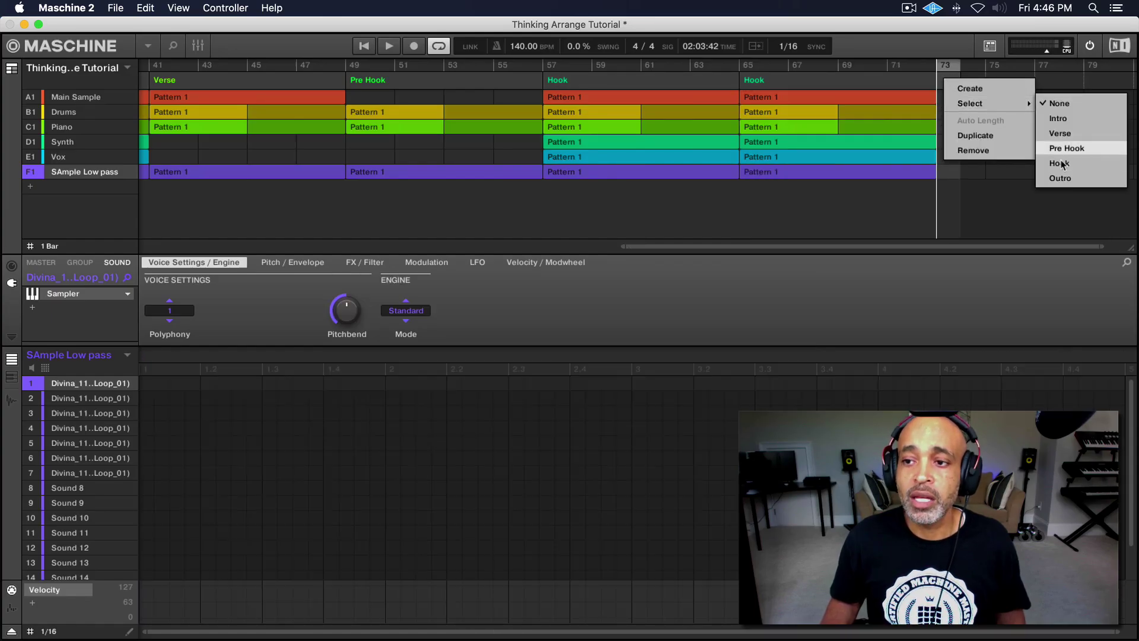
{"action": "left_click", "coordinate": [1066, 178]}
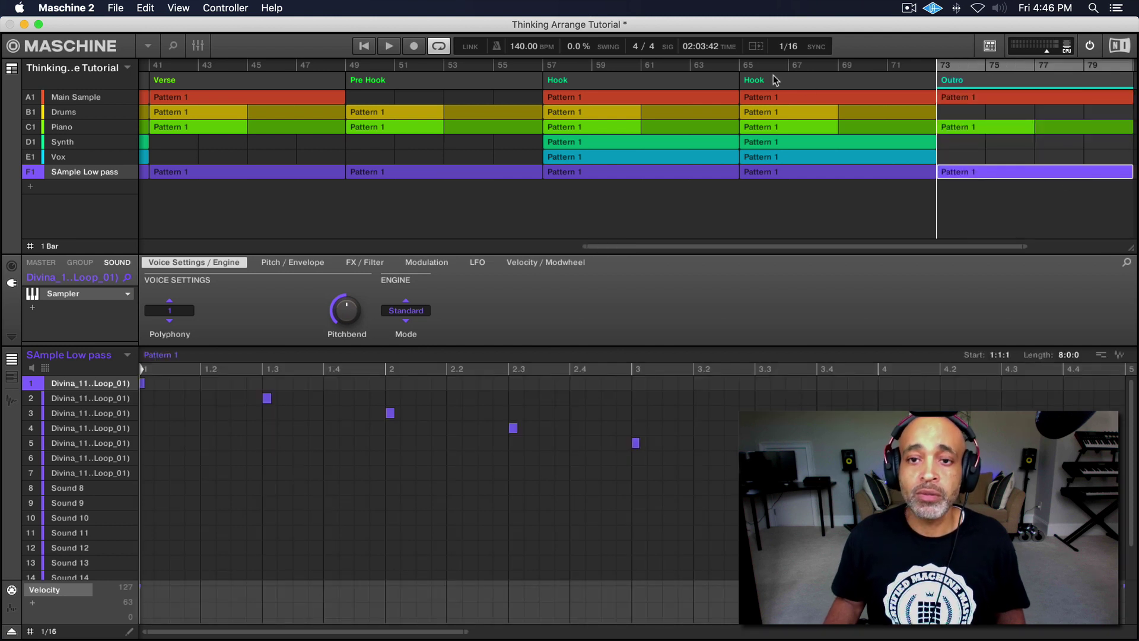
Fit the whole arrangement in view and play the song from bar 1
{"action": "scroll", "coordinate": [699, 246], "scroll_direction": "down", "scroll_amount": 5}
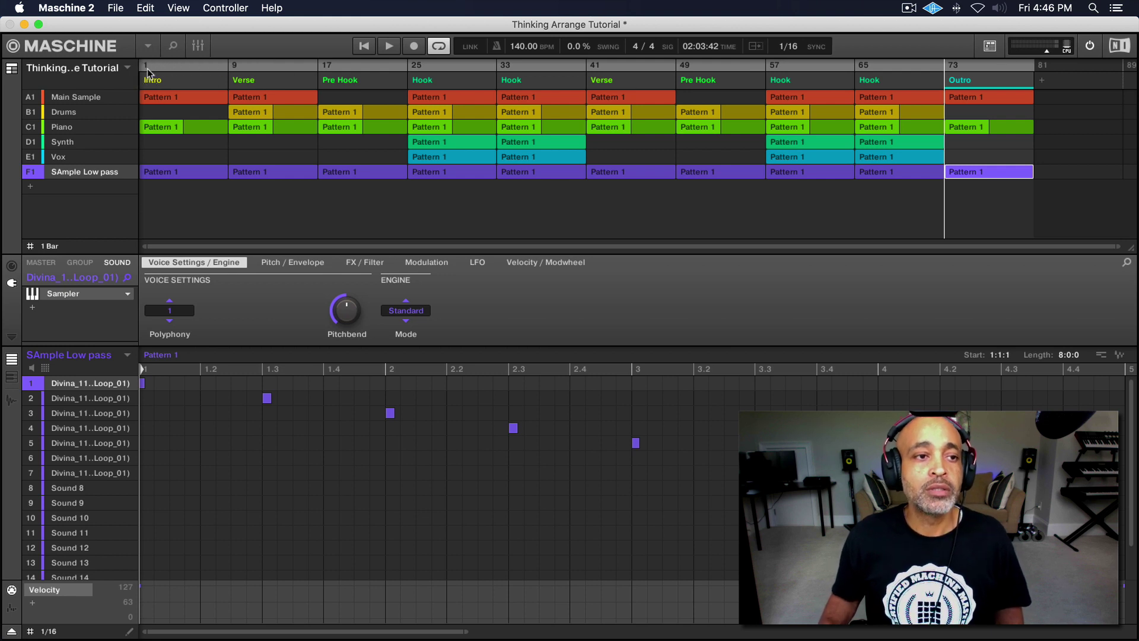
{"action": "left_click", "coordinate": [364, 46]}
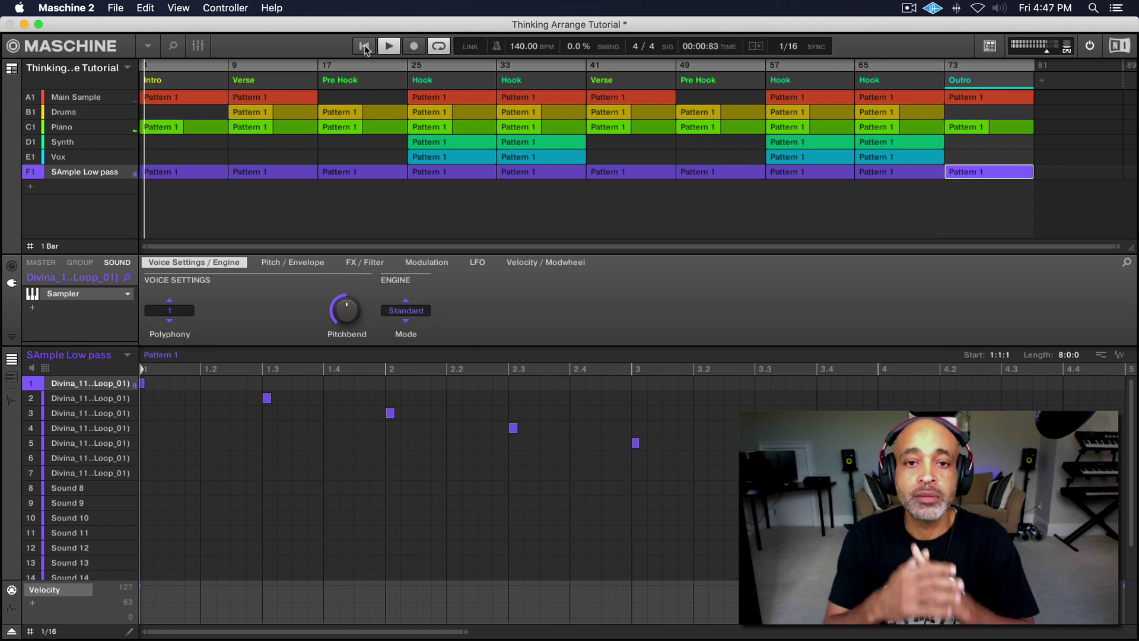